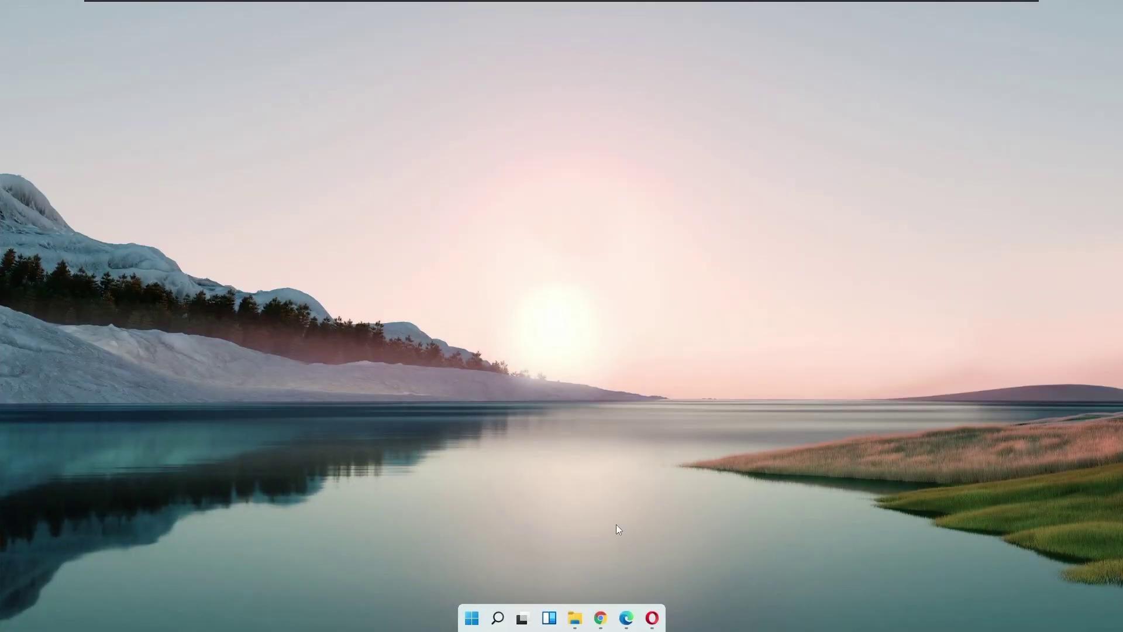
Search Google in Chrome for Mozilla Firefox and download the Firefox installer from mozilla.org
click(601, 608)
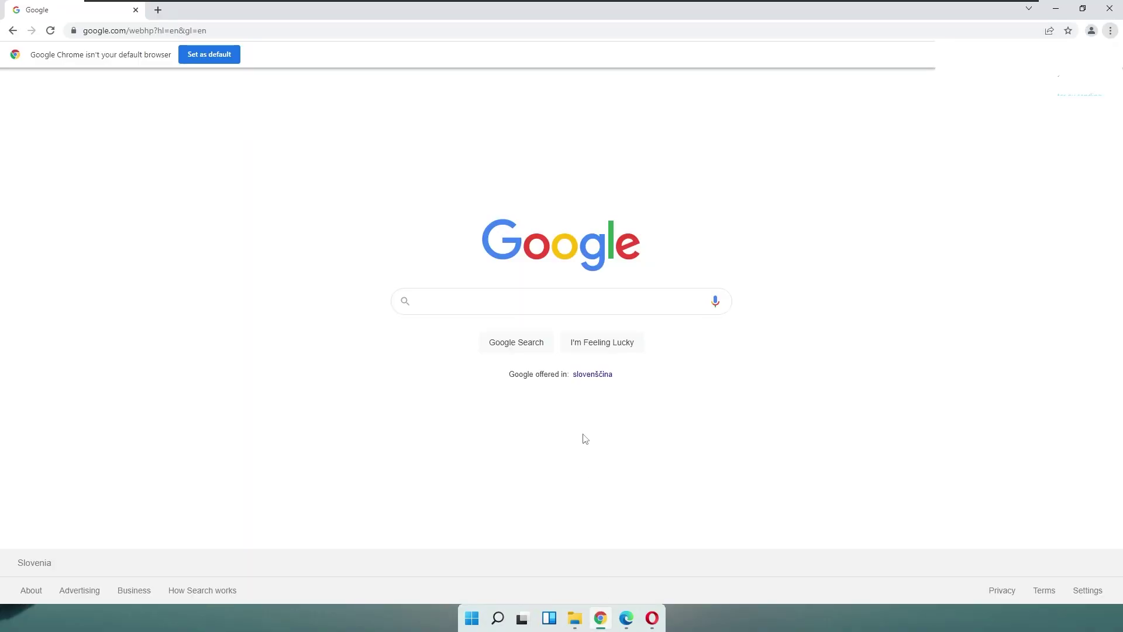
click(582, 301)
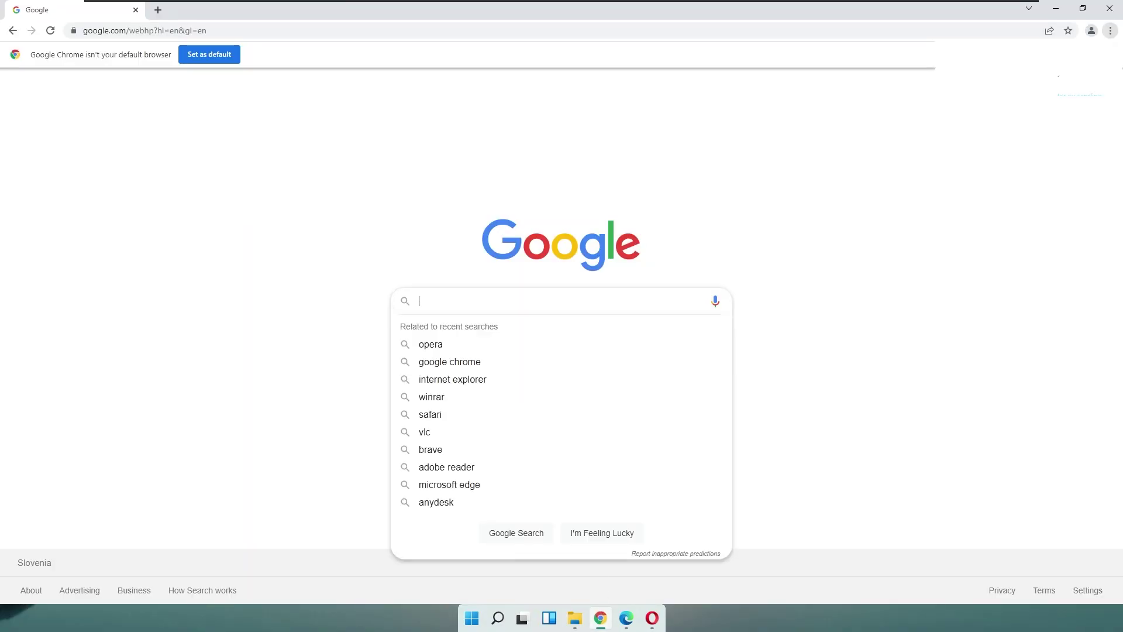
text(mo)
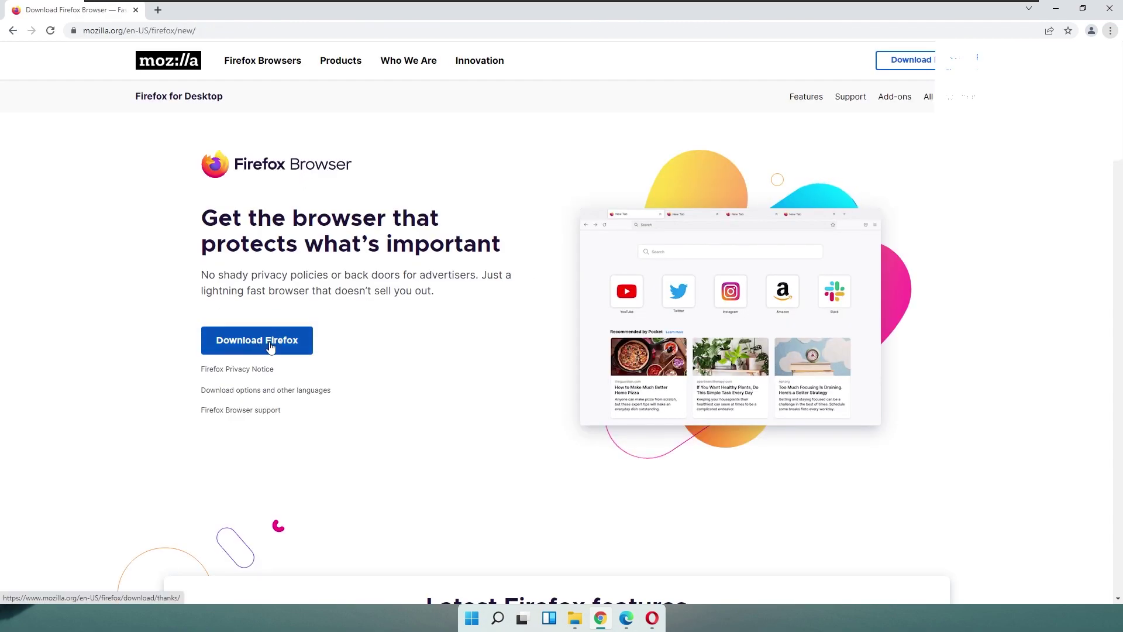
click(274, 346)
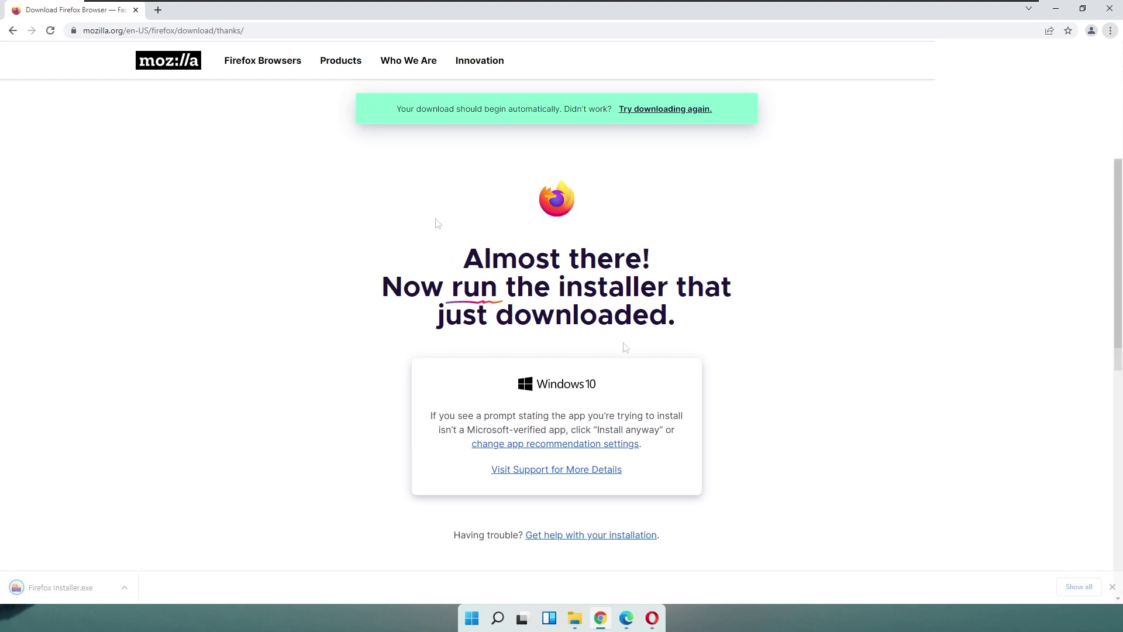
Run Firefox Installer from the Downloads folder and approve the UAC prompt with Yes
click(576, 618)
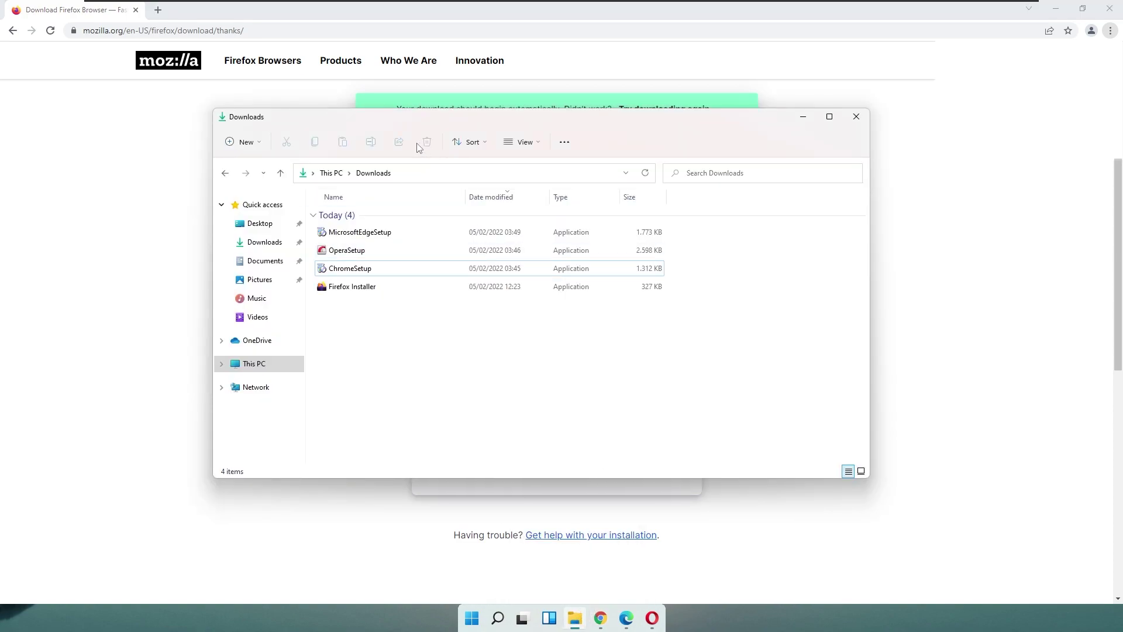
click(357, 293)
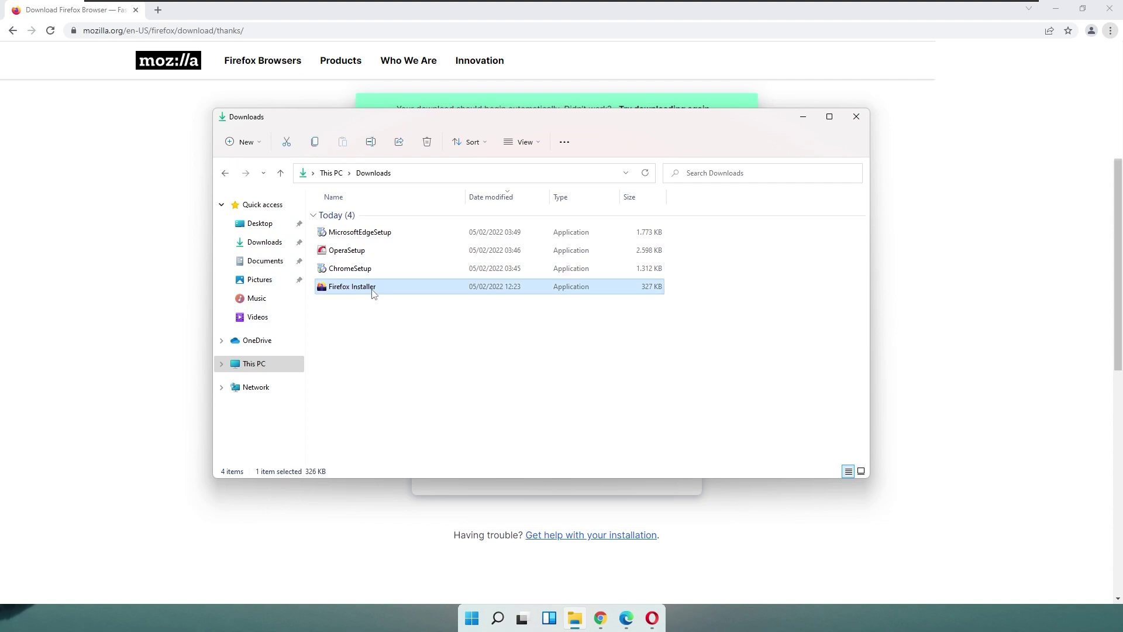
double_click(373, 291)
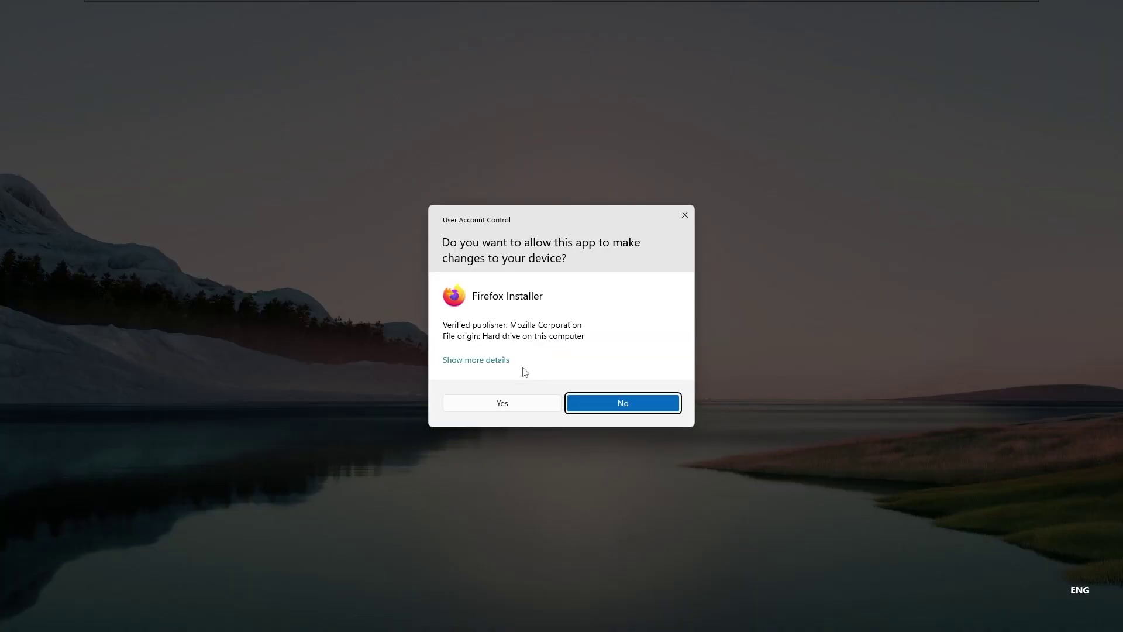
click(517, 397)
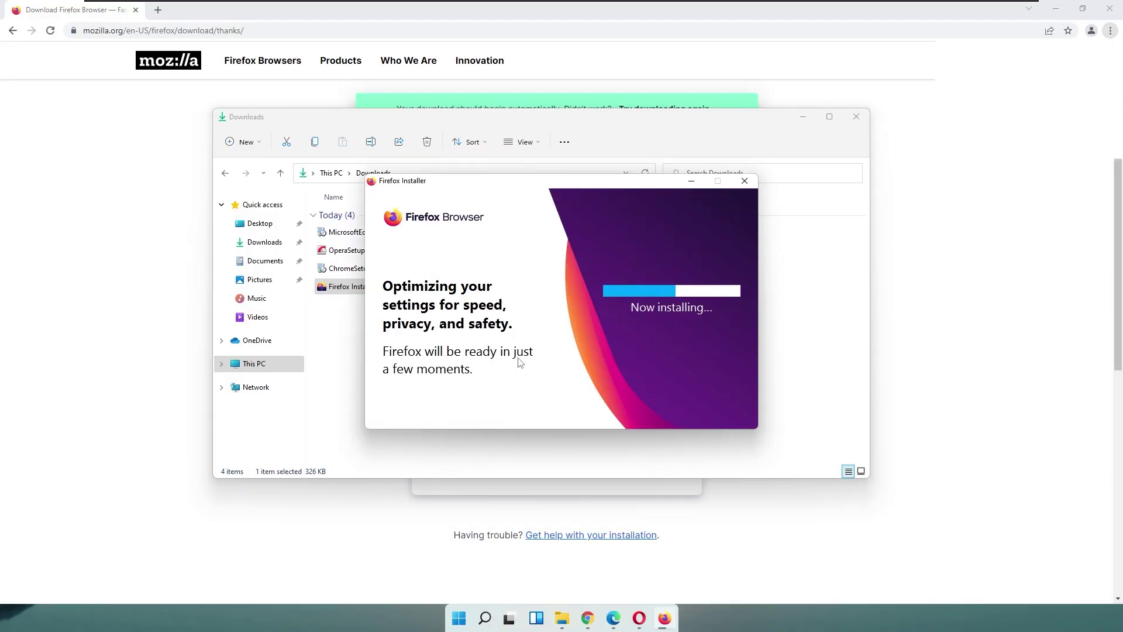
Skip taskbar pinning and Chrome import, and save the default colorway
click(619, 396)
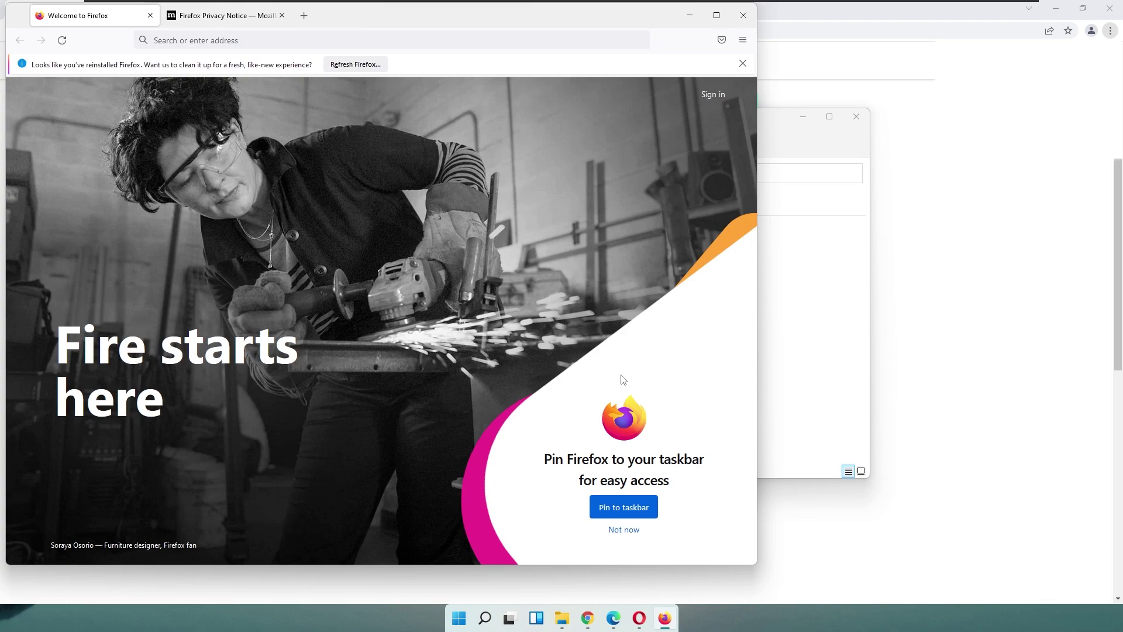
click(619, 508)
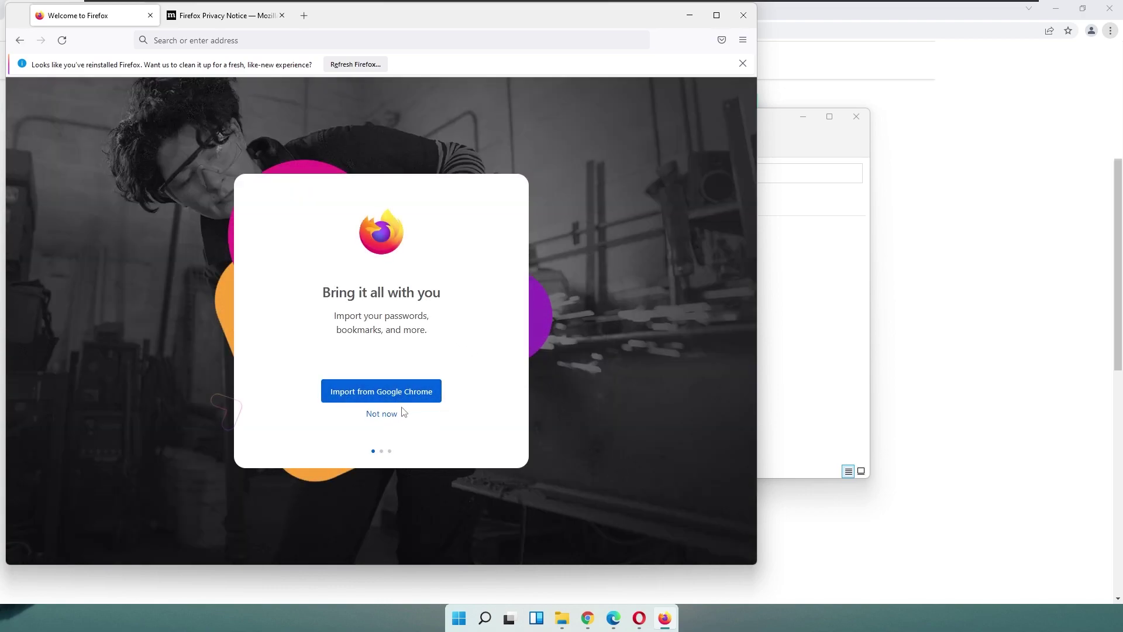
click(399, 412)
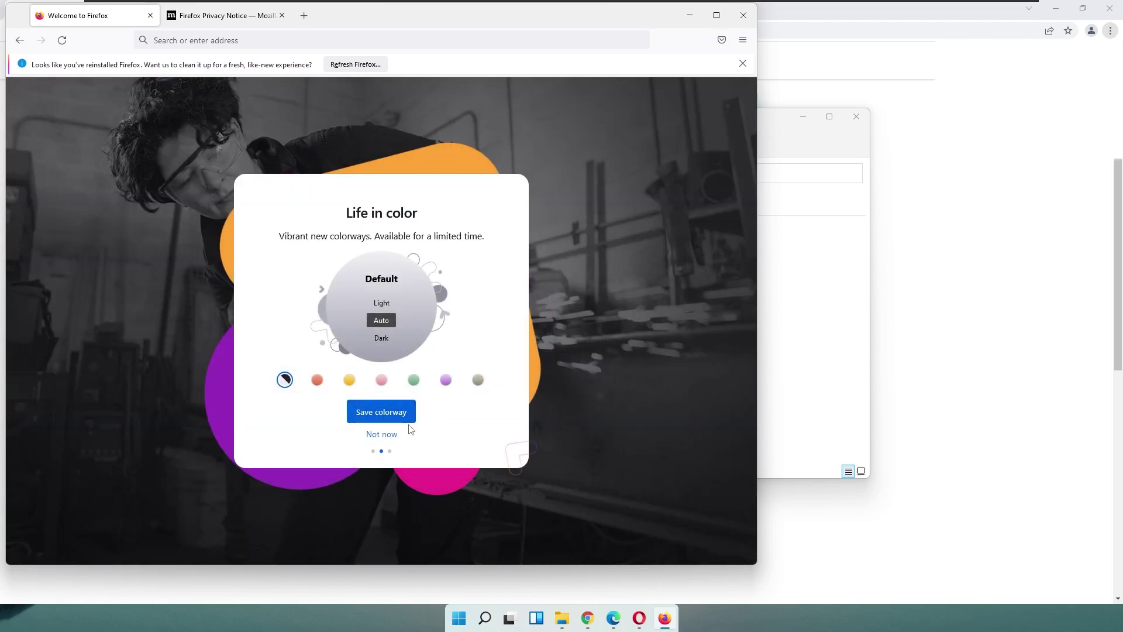
click(391, 419)
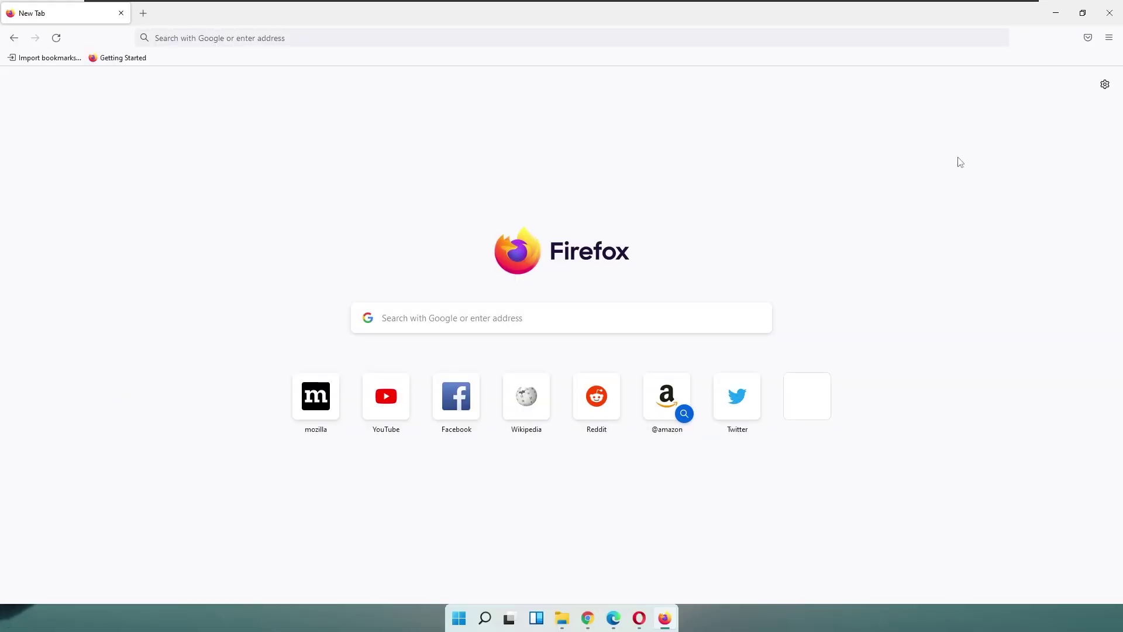
Open Firefox Settings from the ☰ menu, review General, and close the Settings tab
click(1109, 38)
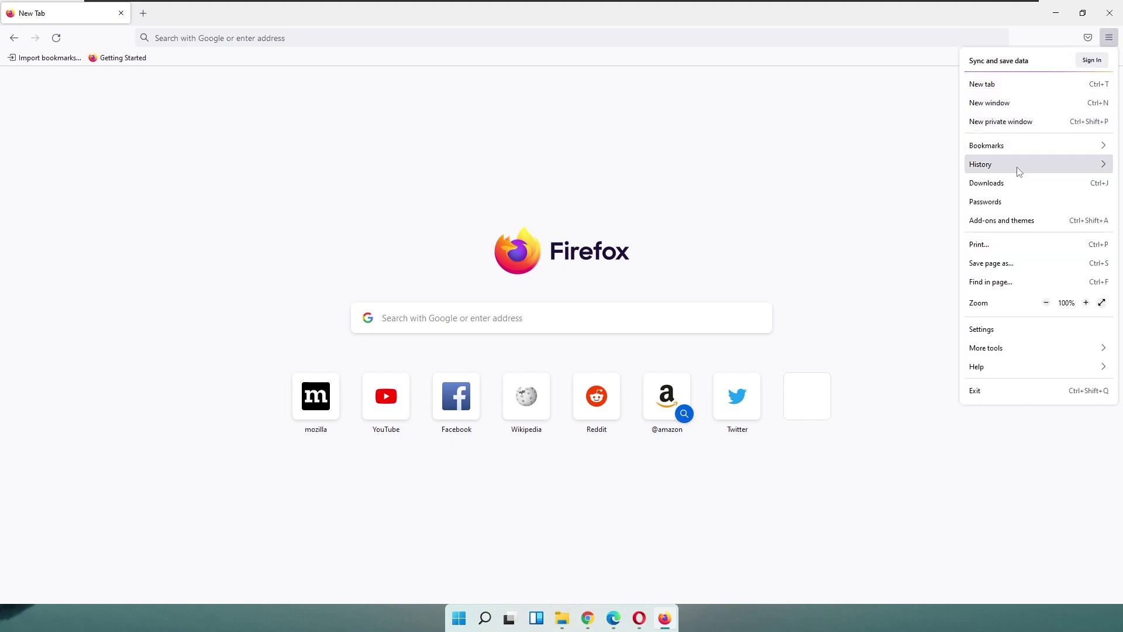
click(995, 329)
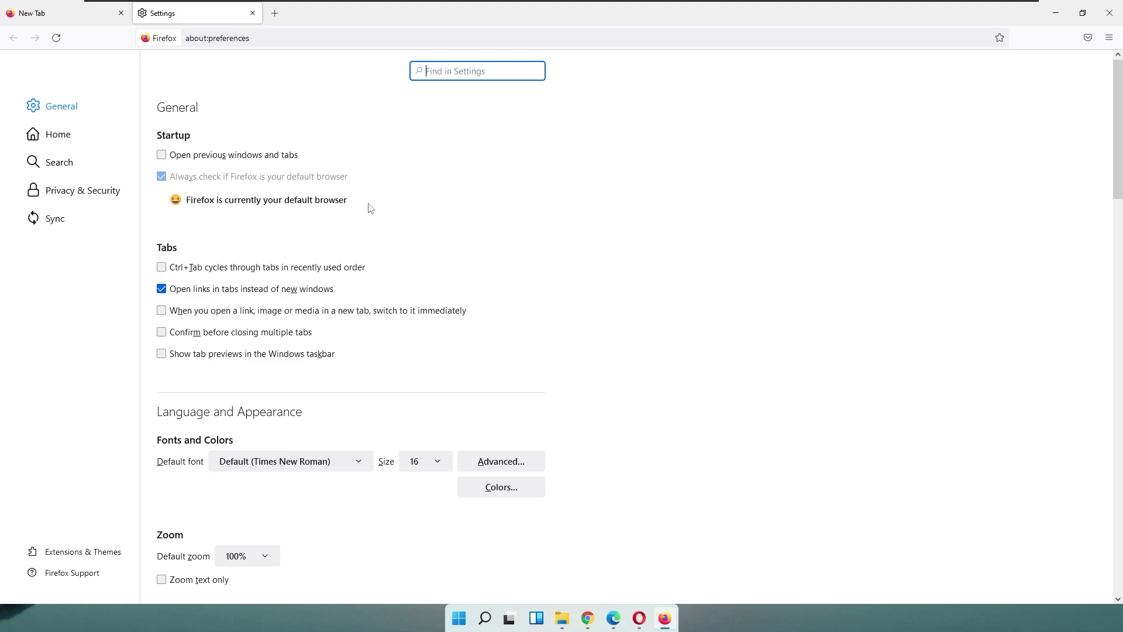
click(253, 13)
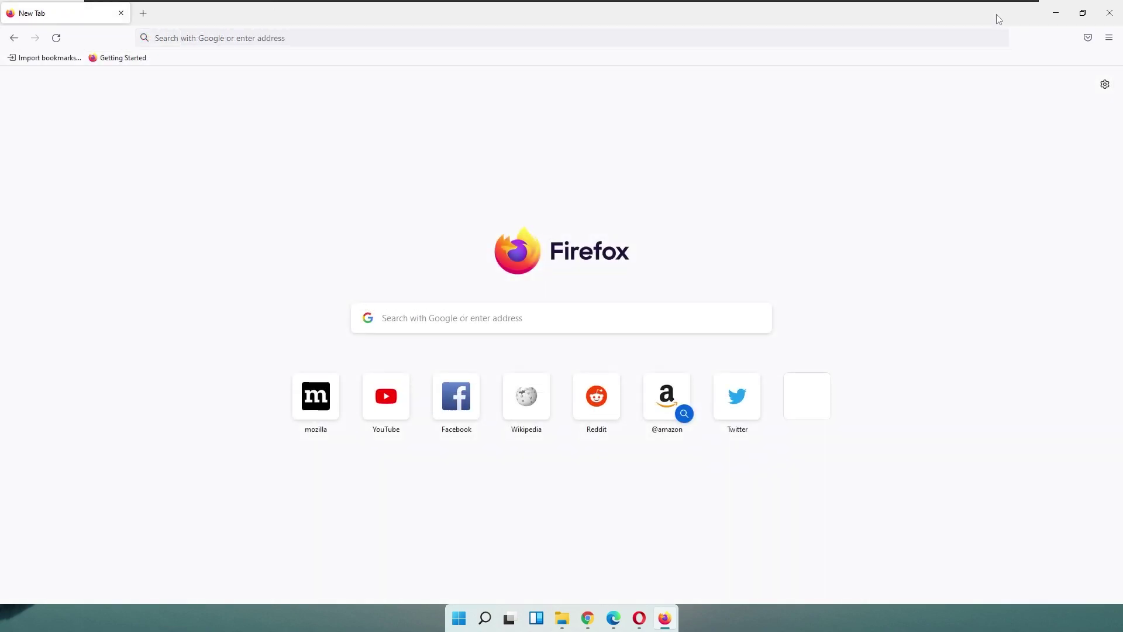
Minimize Firefox and Chrome and inspect the OperaSetup file in Downloads
click(1055, 13)
click(1050, 15)
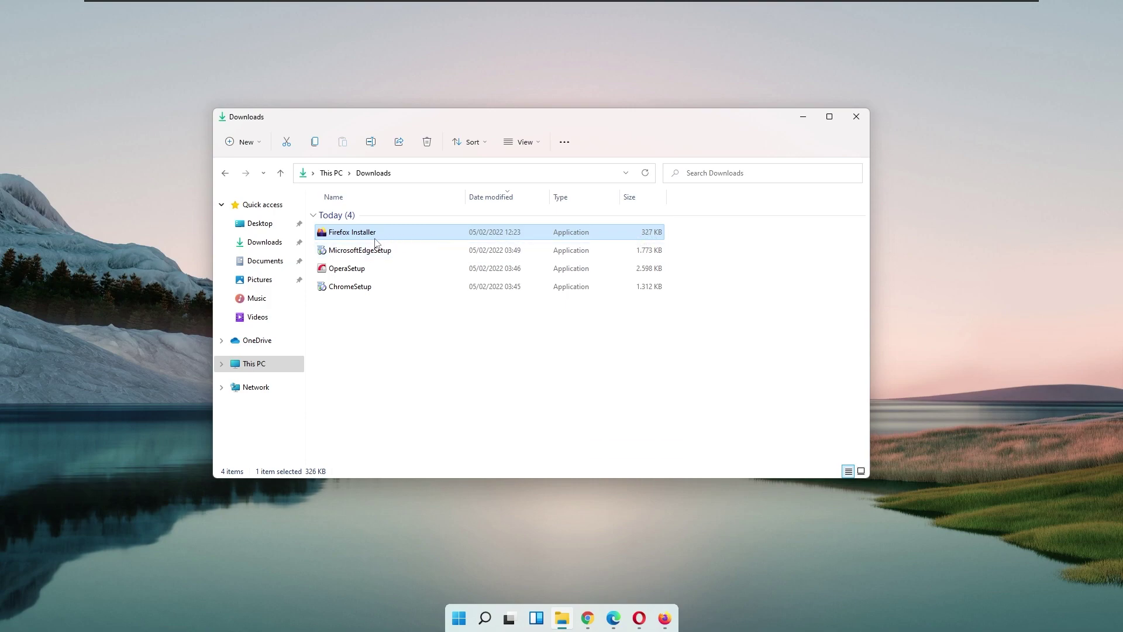
mouse_move(384, 236)
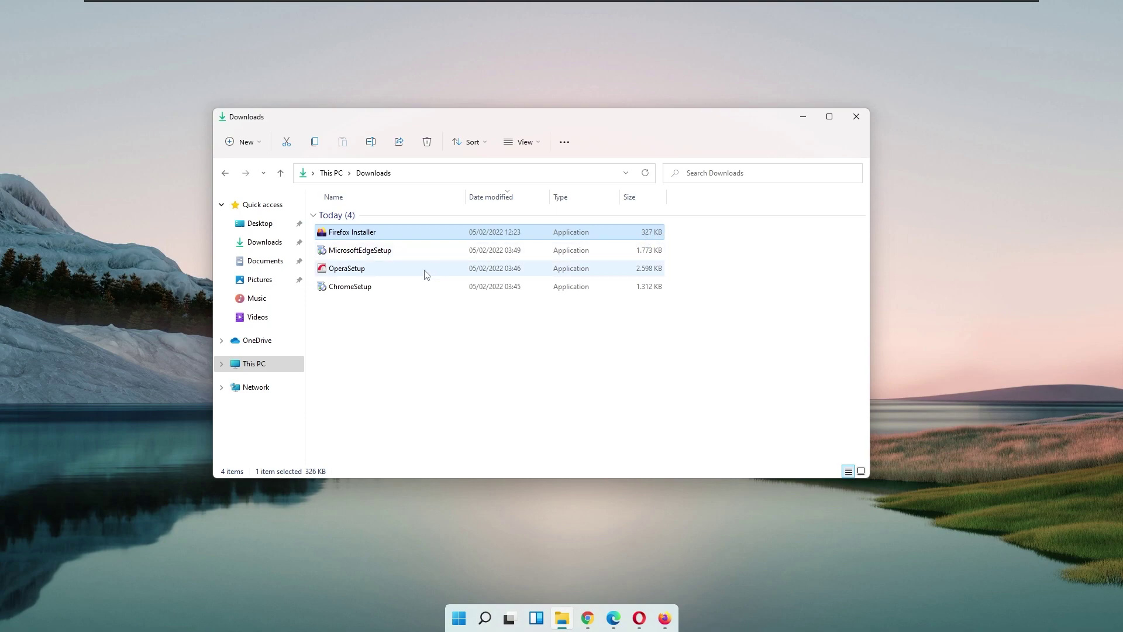
click(656, 275)
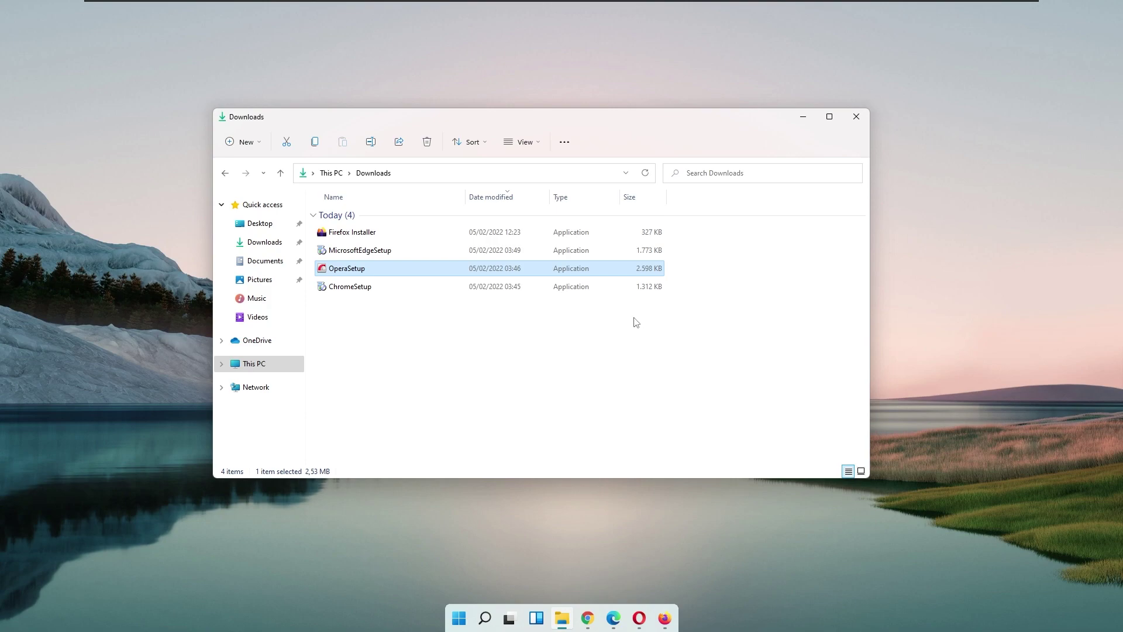
click(597, 321)
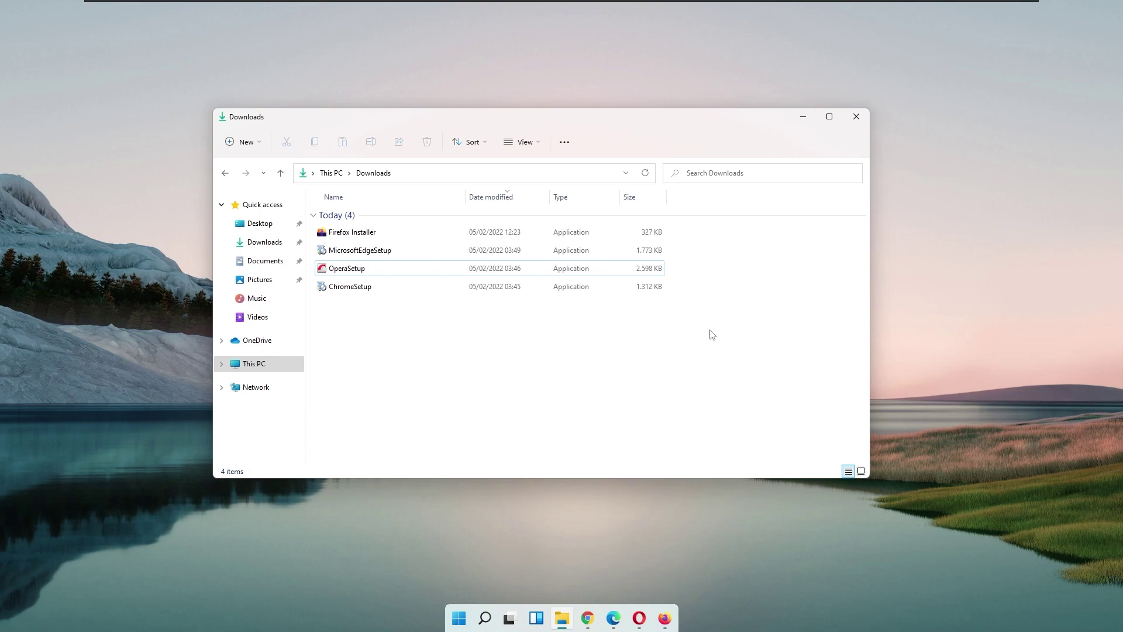
Box-select the Edge, Opera and Chrome installers, select Firefox Installer, then show the desktop
drag(724, 338, 652, 251)
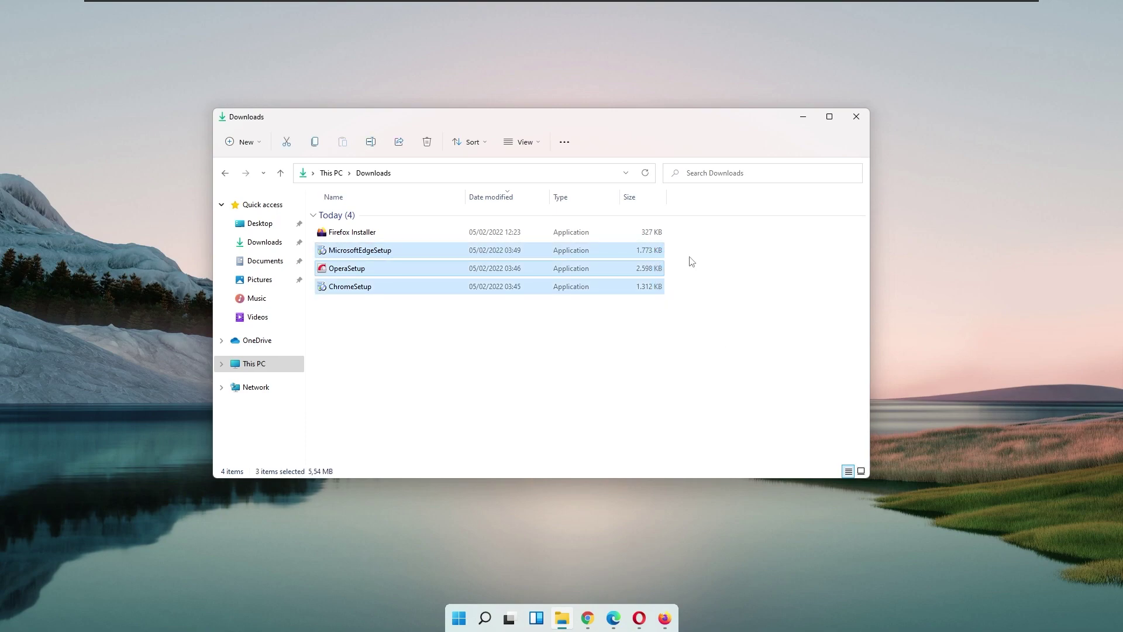
click(566, 233)
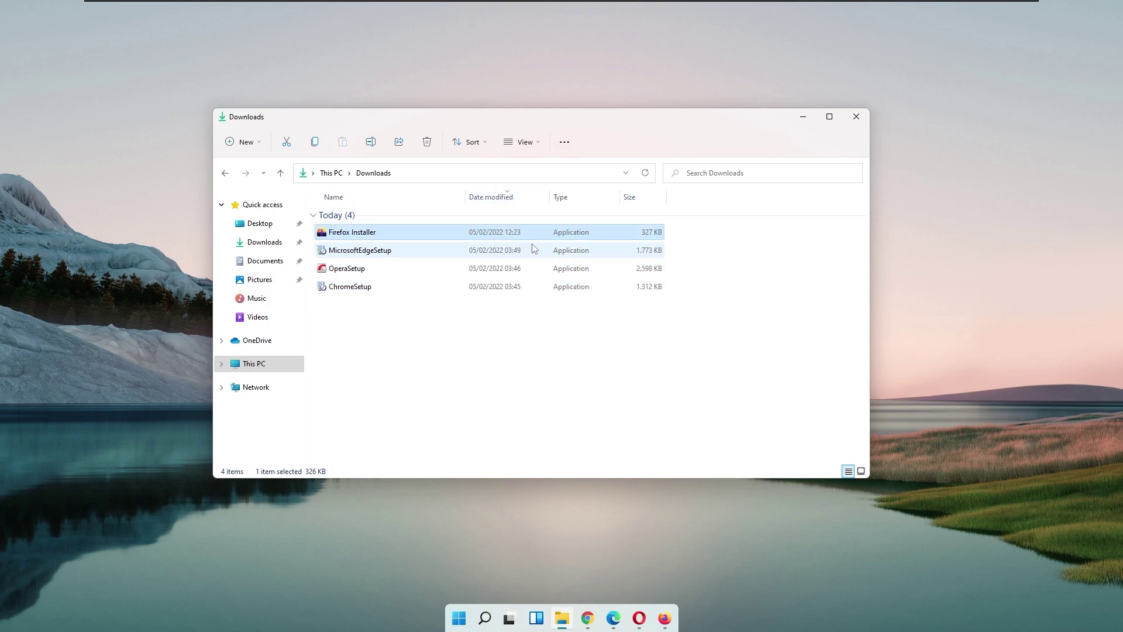
key(super+d)
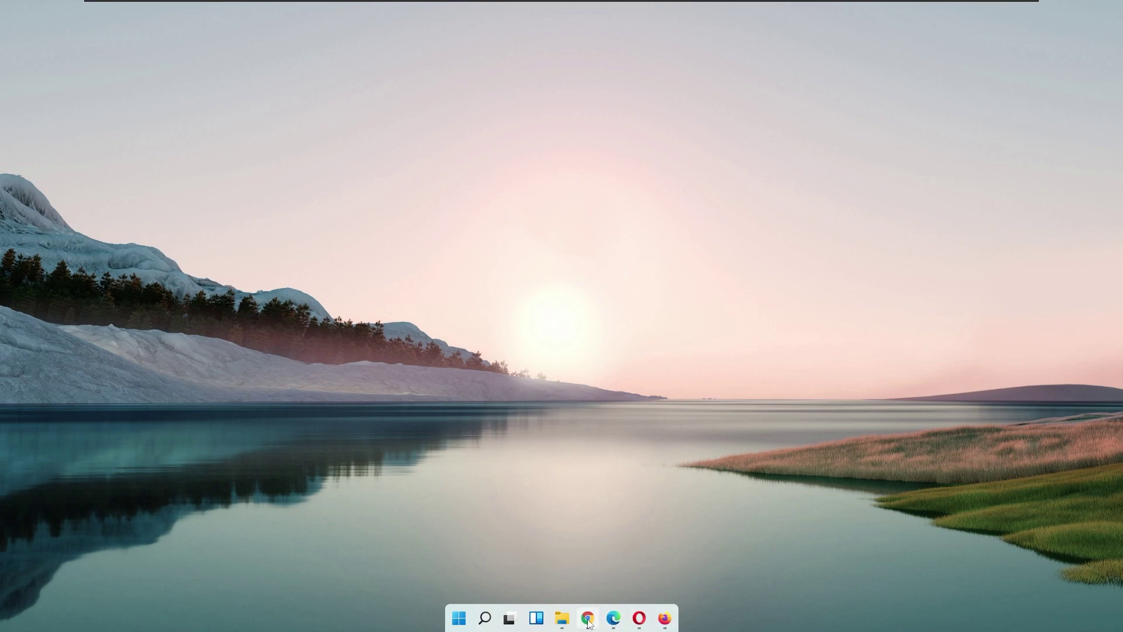
click(459, 617)
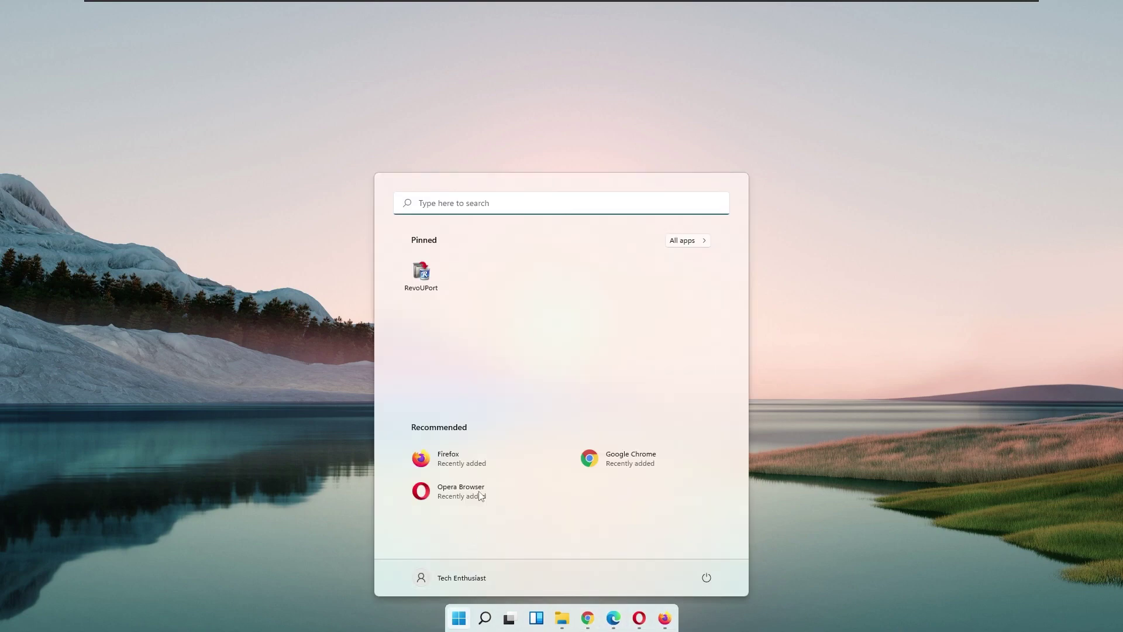
click(429, 272)
click(621, 401)
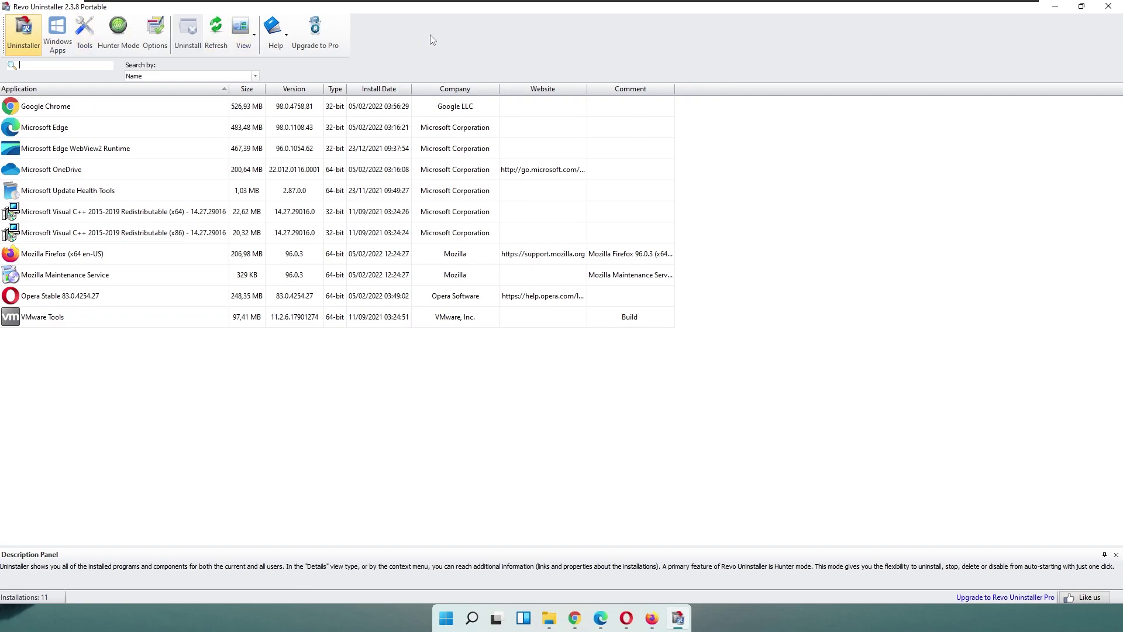
click(164, 114)
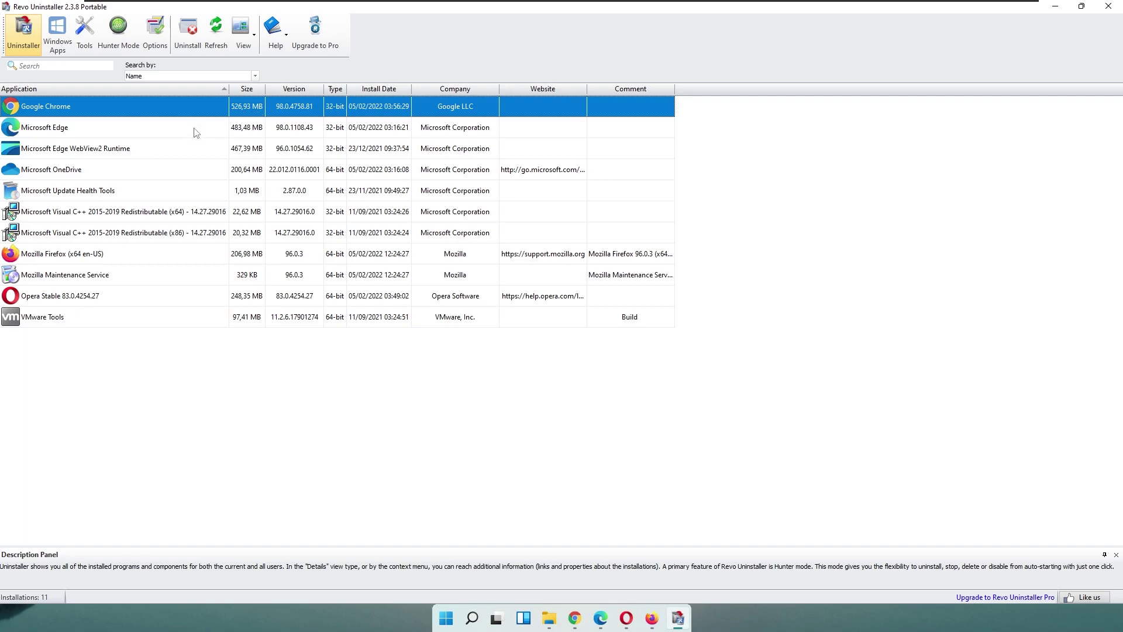
click(197, 130)
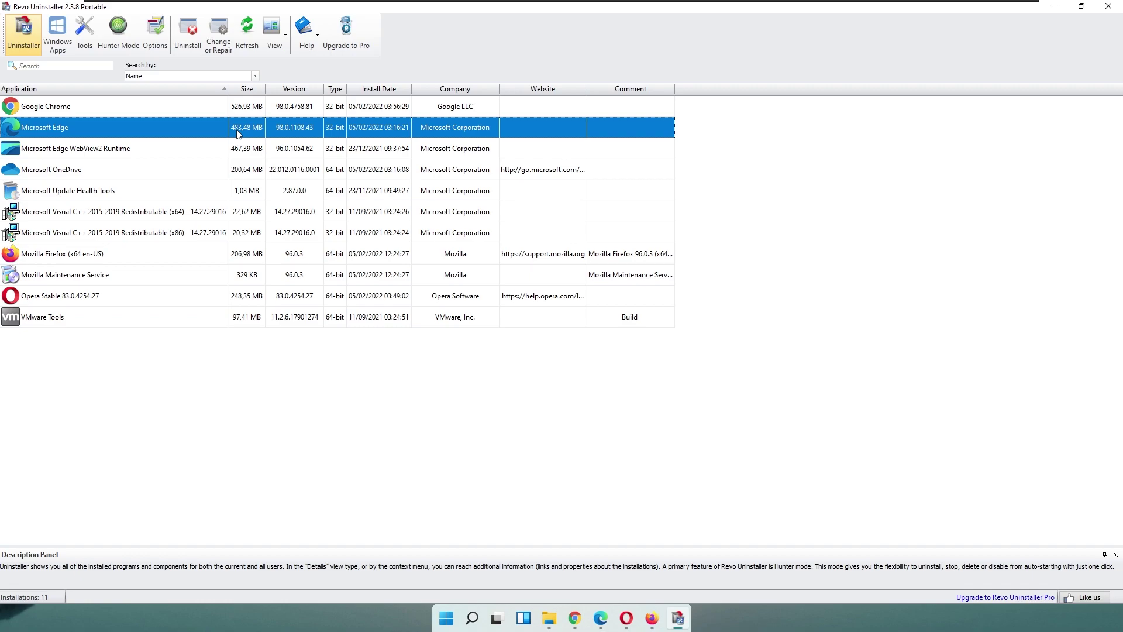
click(148, 253)
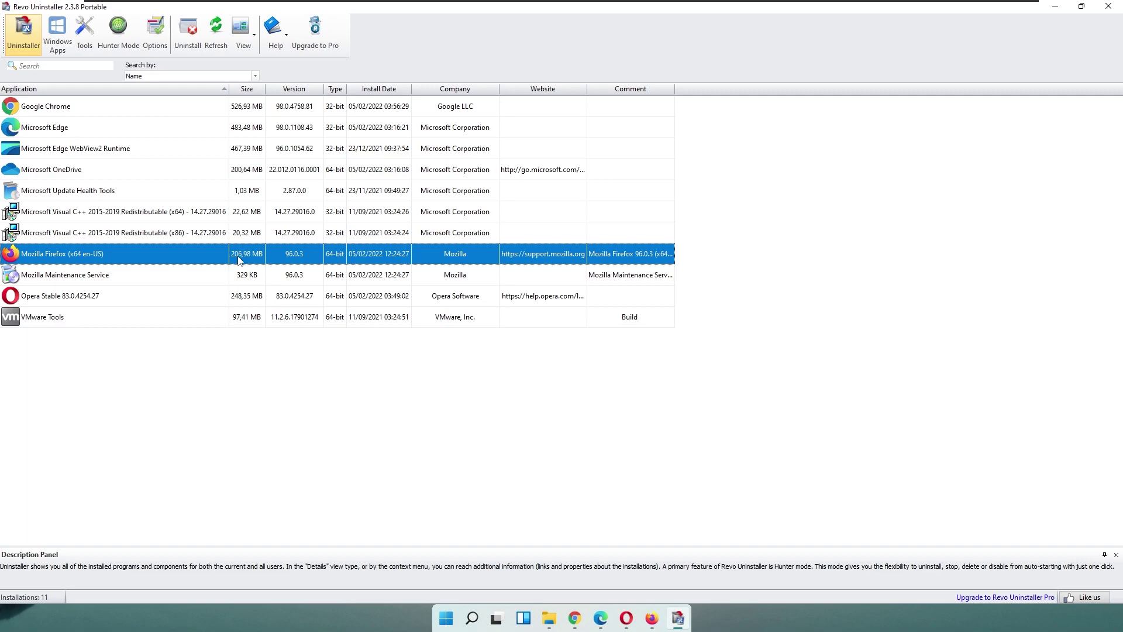
click(244, 302)
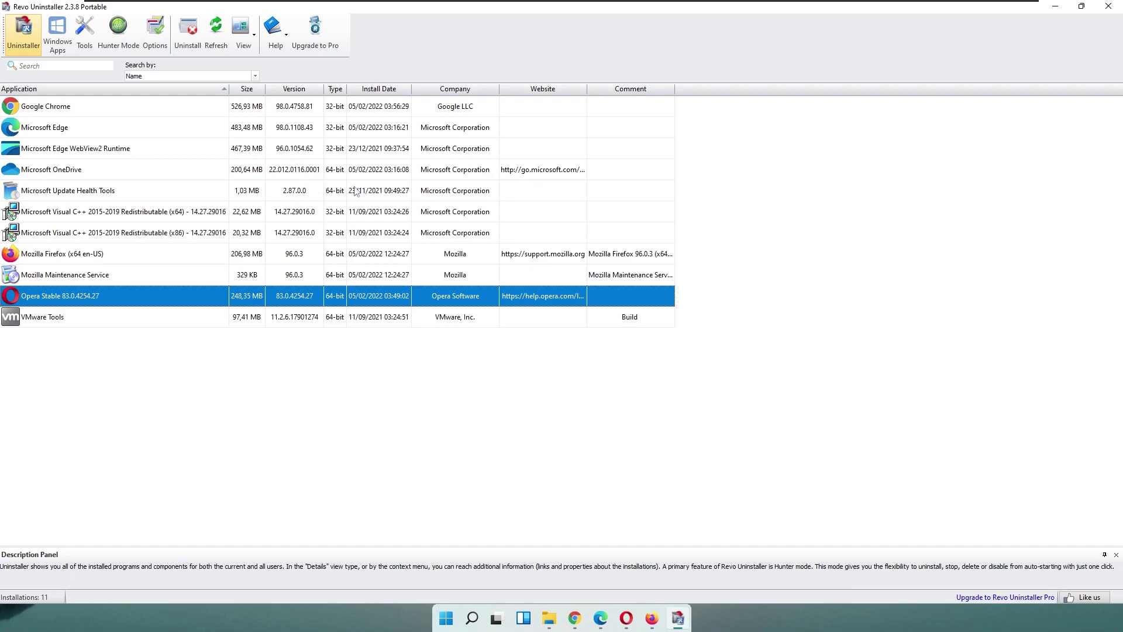
click(228, 257)
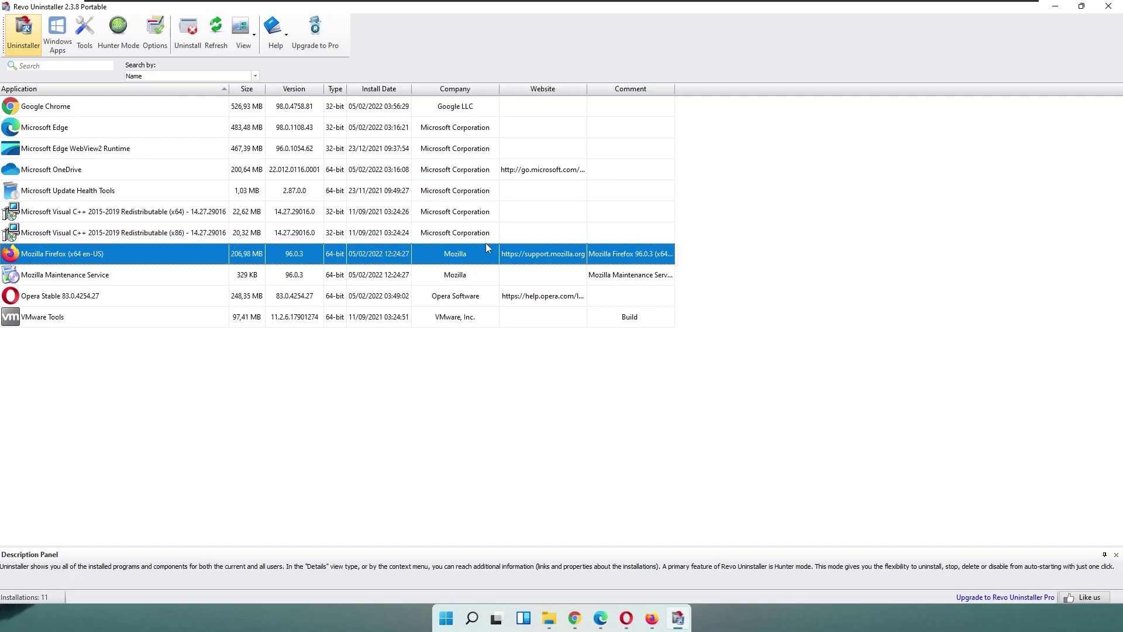
click(162, 300)
click(118, 134)
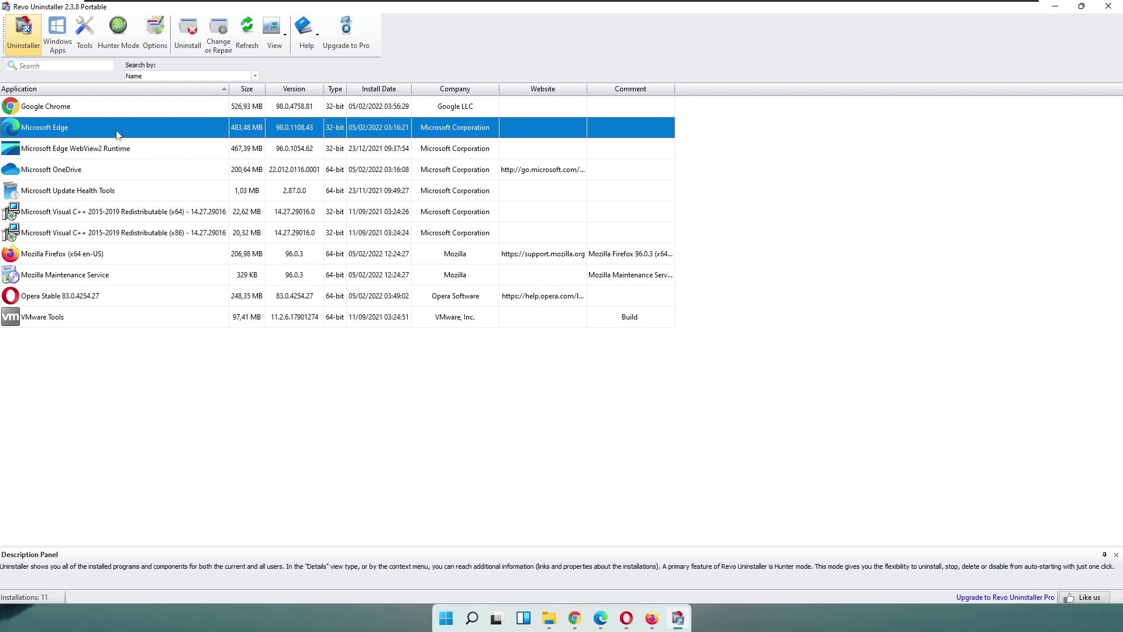
click(151, 111)
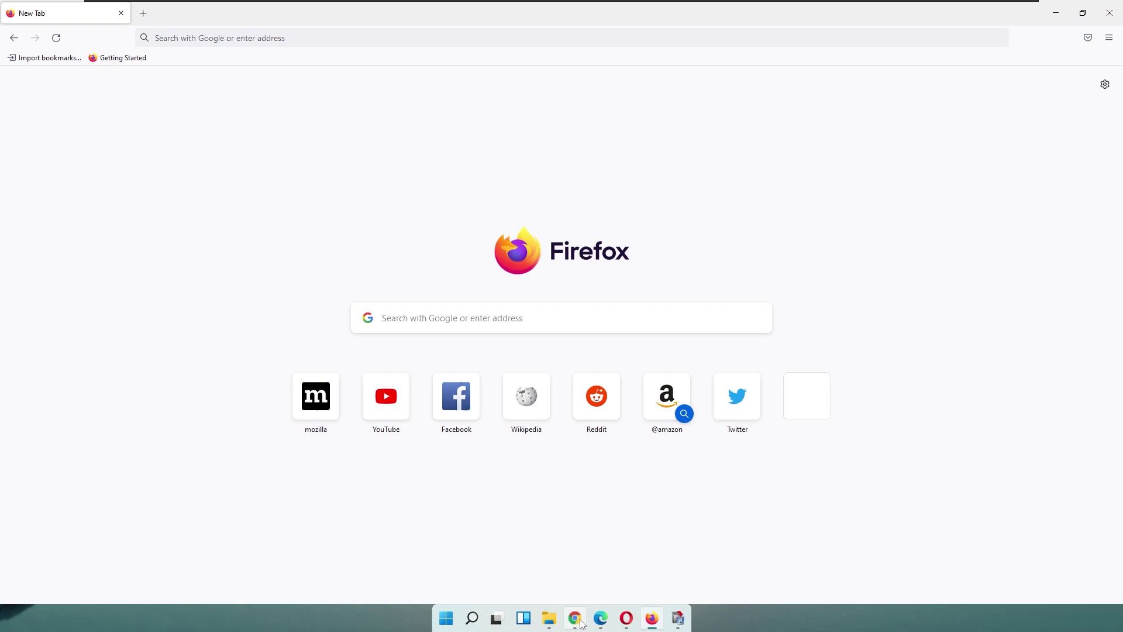
Bring each browser forward, then load youtube.com in Chrome from the address bar suggestions
click(574, 618)
click(600, 618)
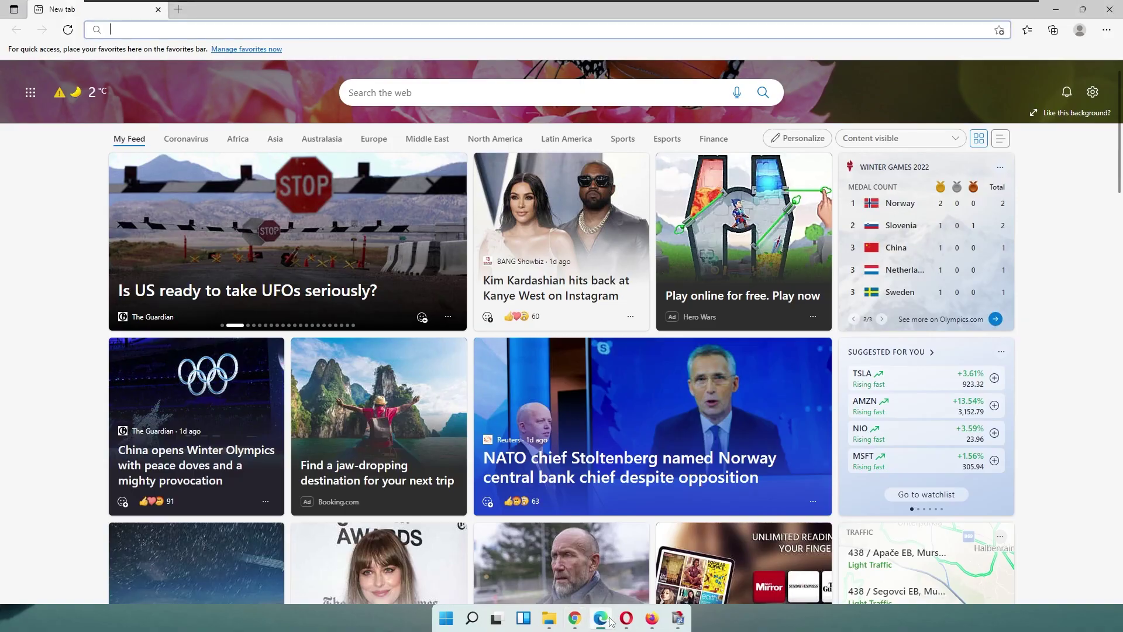
click(625, 619)
click(575, 618)
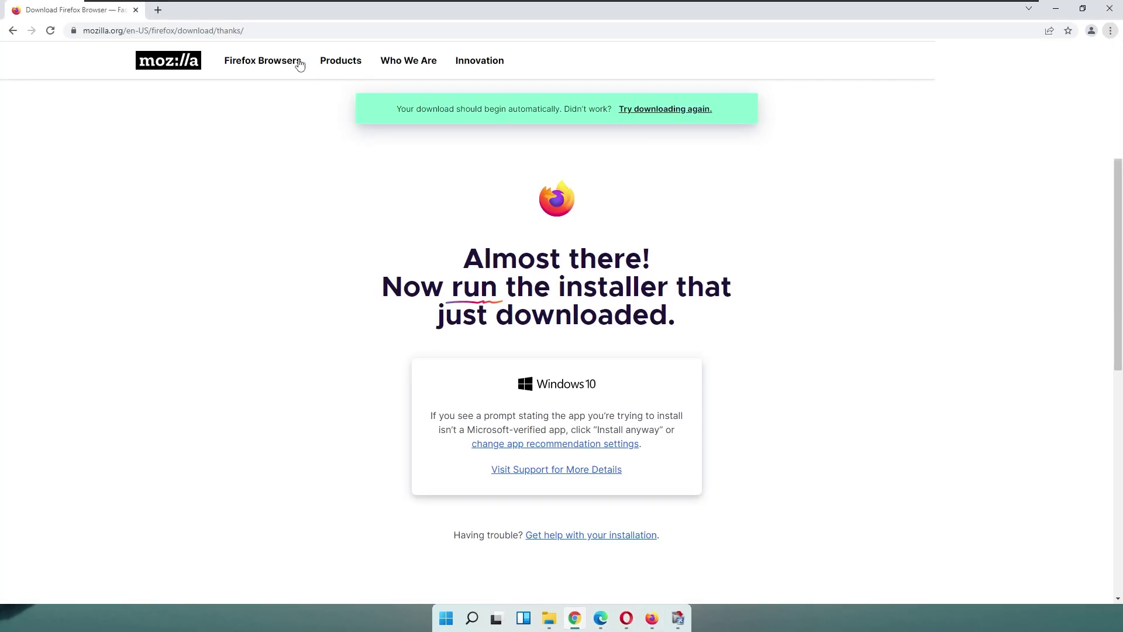
click(173, 36)
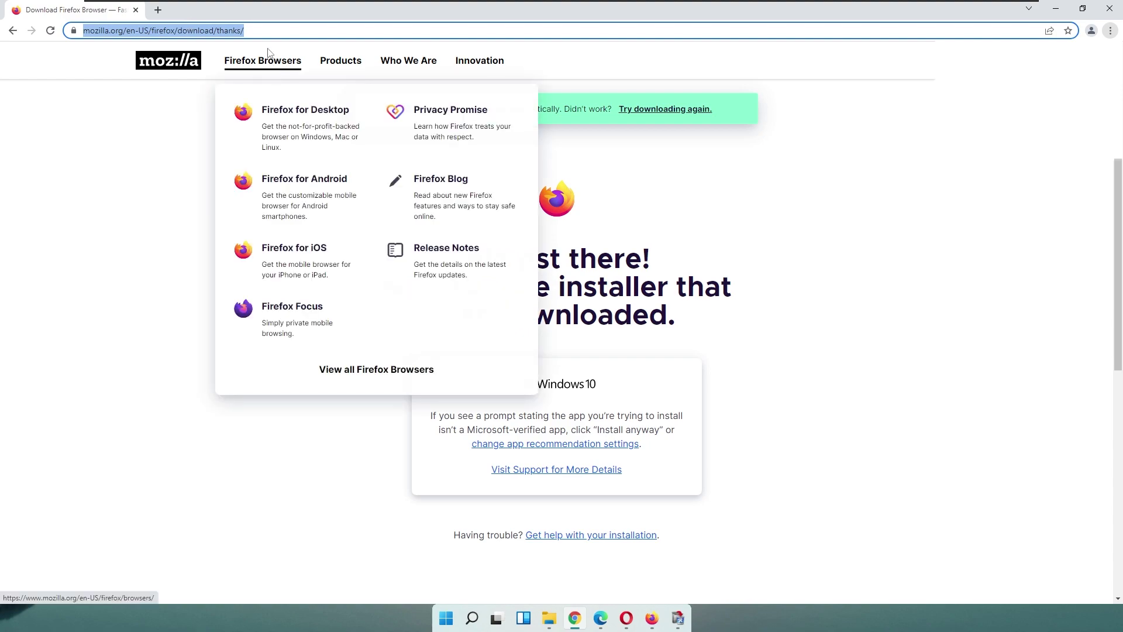
text(yt)
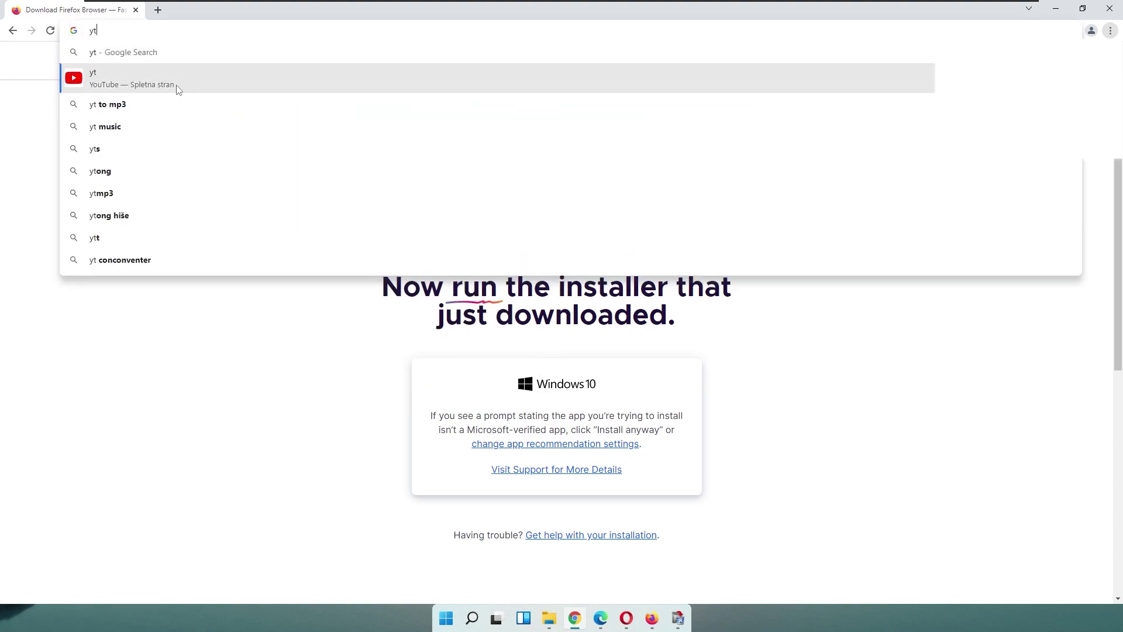
click(179, 88)
Paste the YouTube address into Edge, Opera and Firefox and load it
click(600, 618)
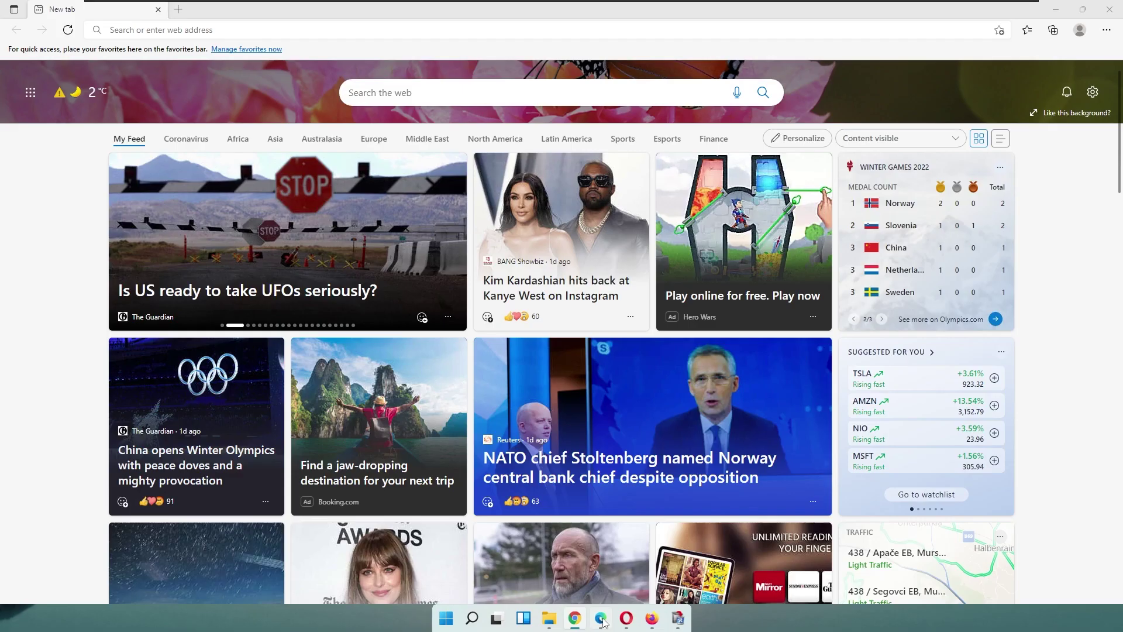
text(https://www.youtube.com/?gl=SI&hl=sl)
click(625, 618)
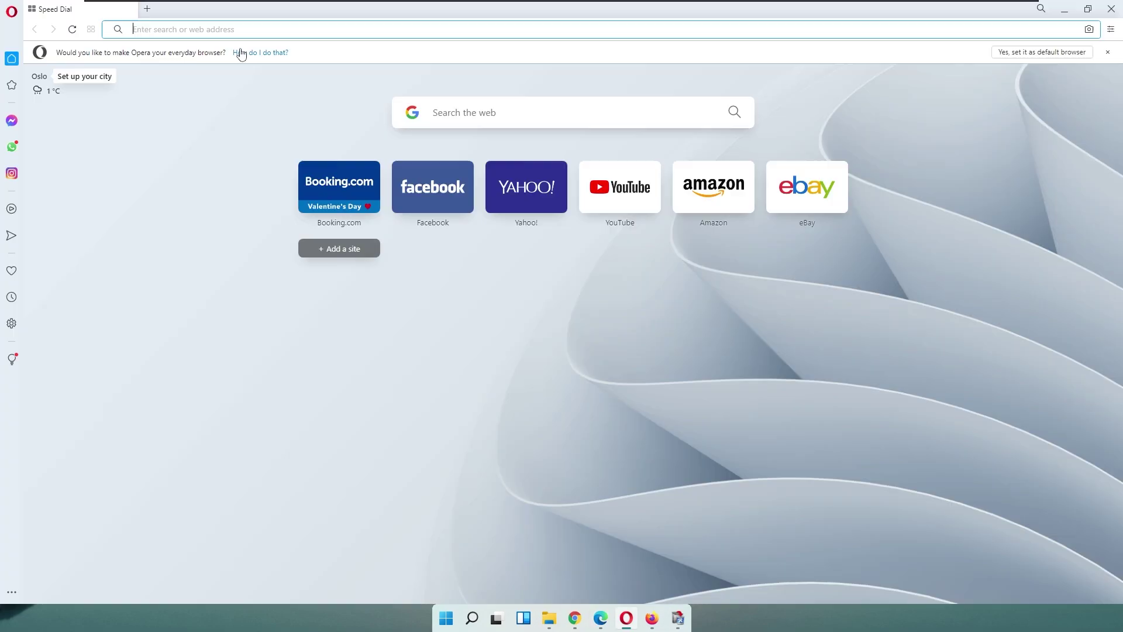
text(https://www.youtube.com/?gl=SI&hl=sl)
key(Return)
click(651, 619)
text(https://www.youtube.com/?gl=SI&hl=sl)
key(Return)
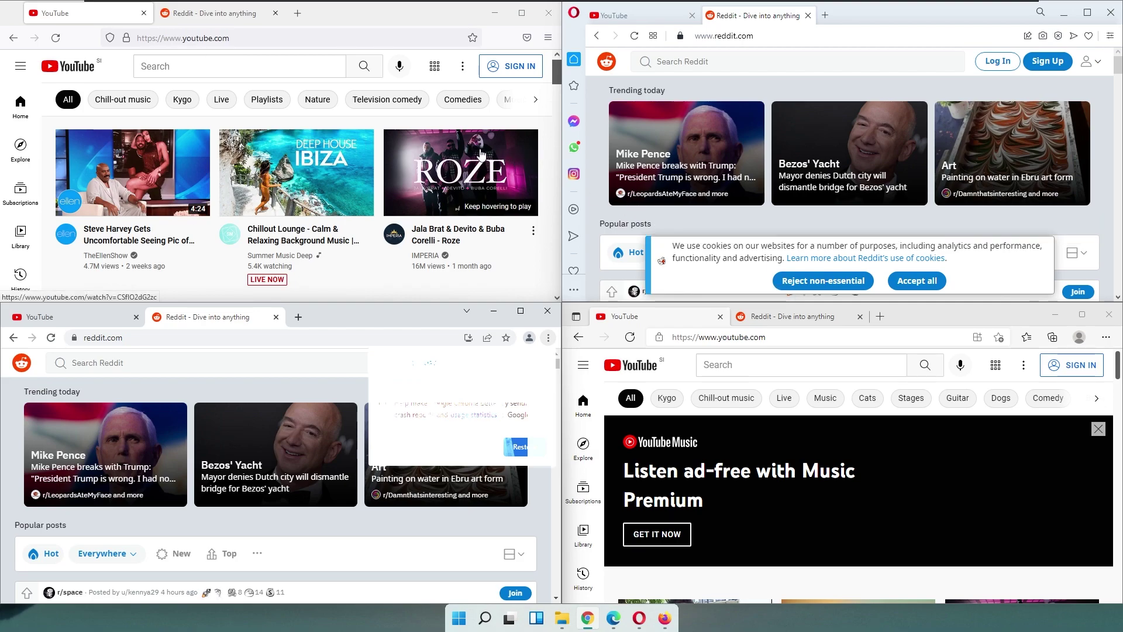
mouse_move(481, 154)
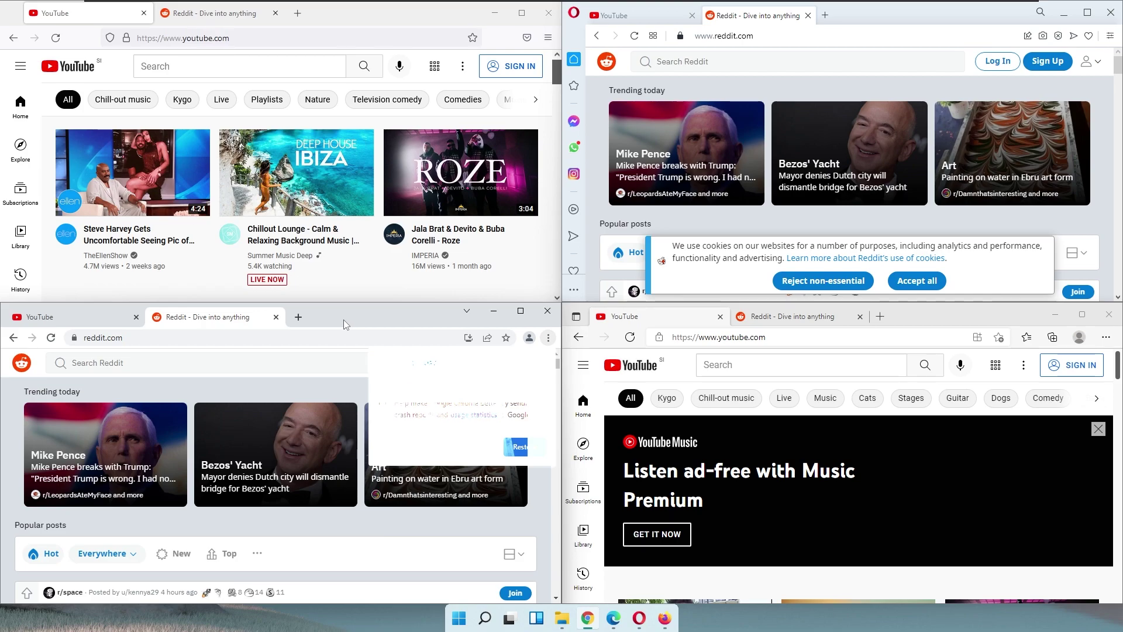
Open Task Manager in full details view and position it over the browser windows
right_click(458, 618)
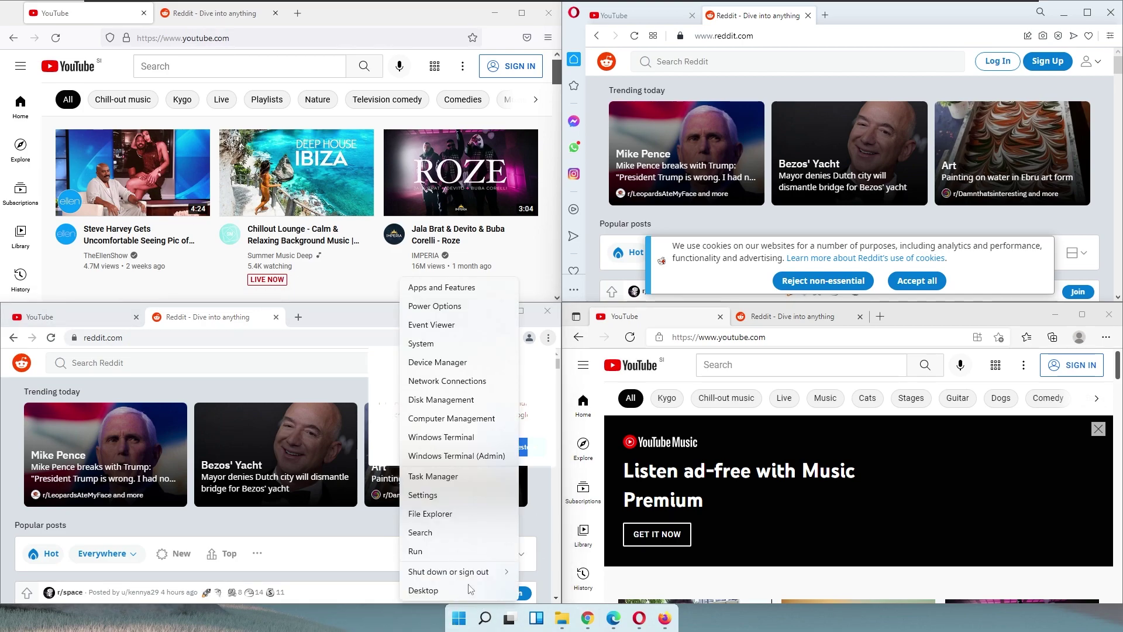
click(470, 478)
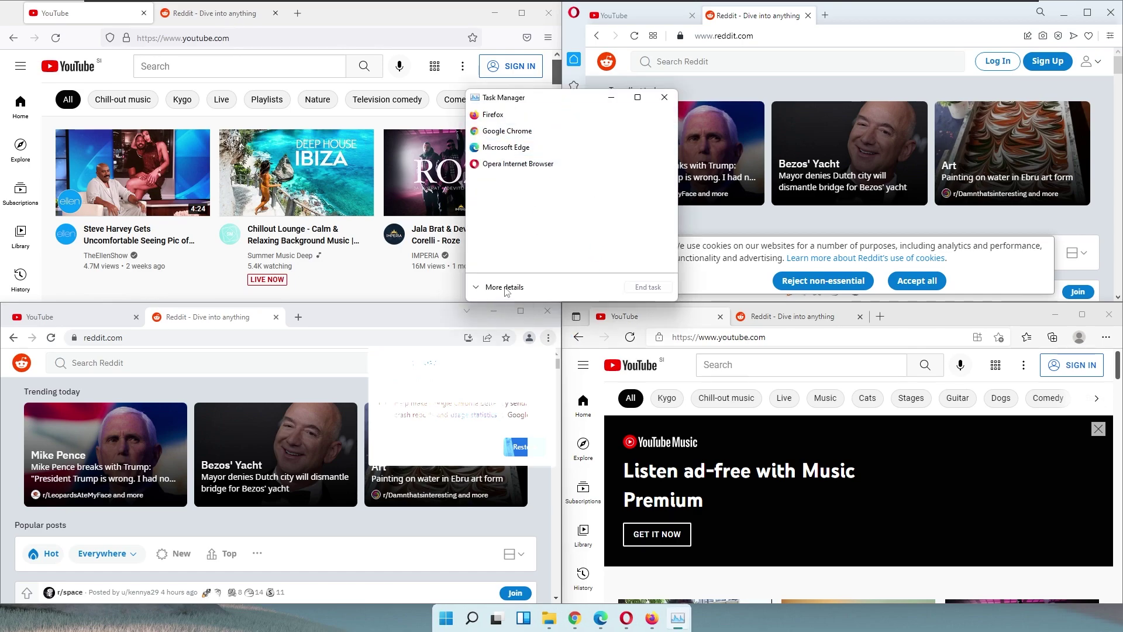
click(506, 300)
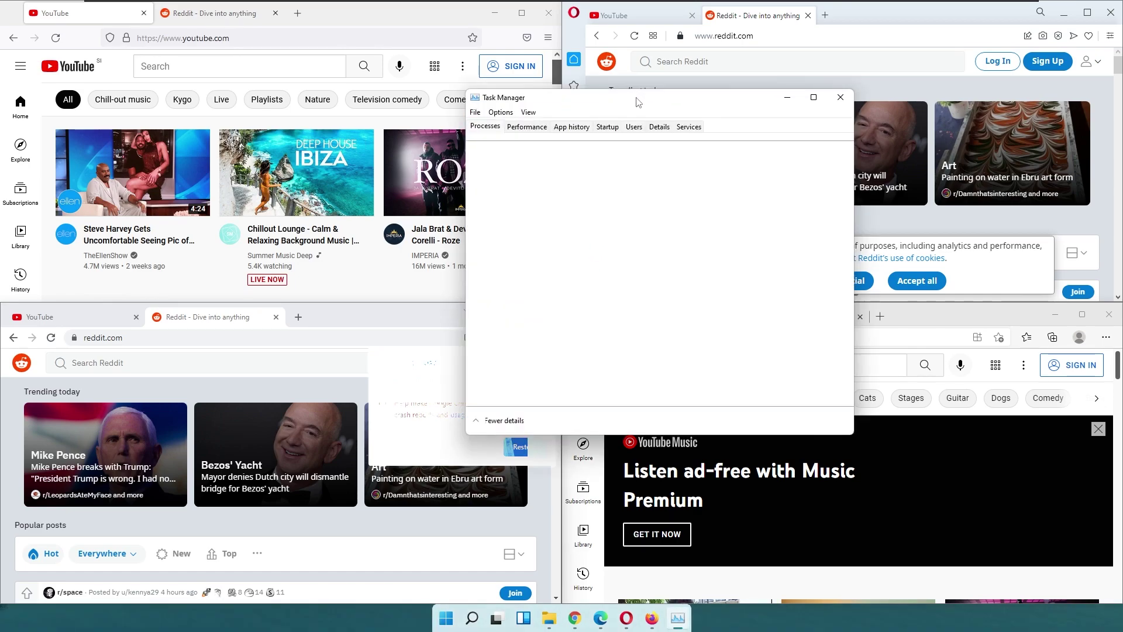
drag(593, 109, 454, 115)
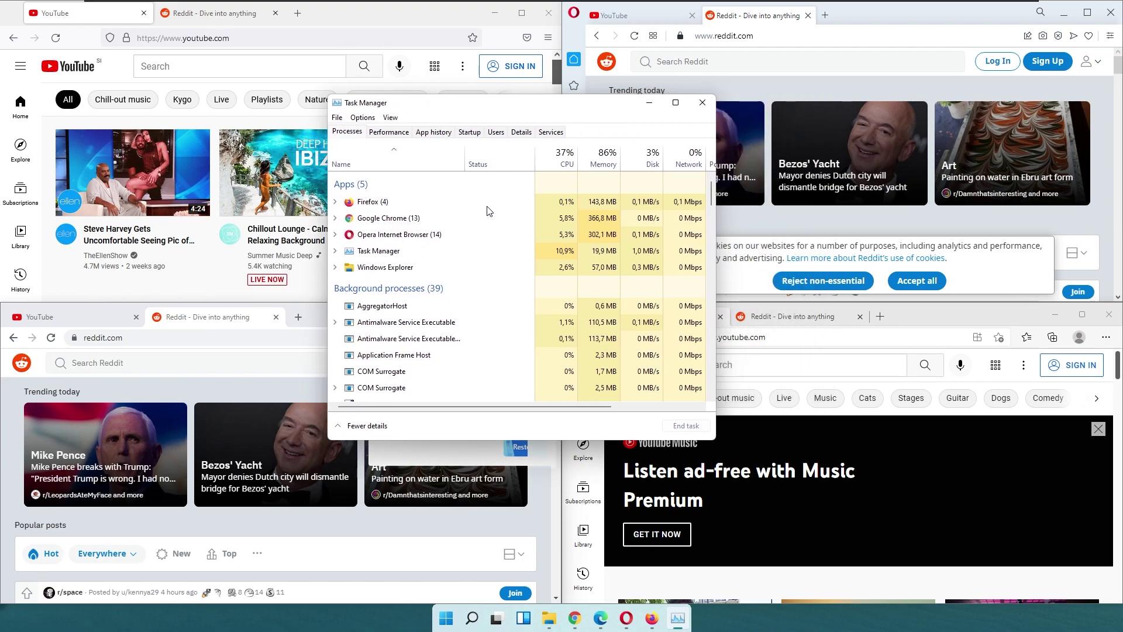
key(alt+F4)
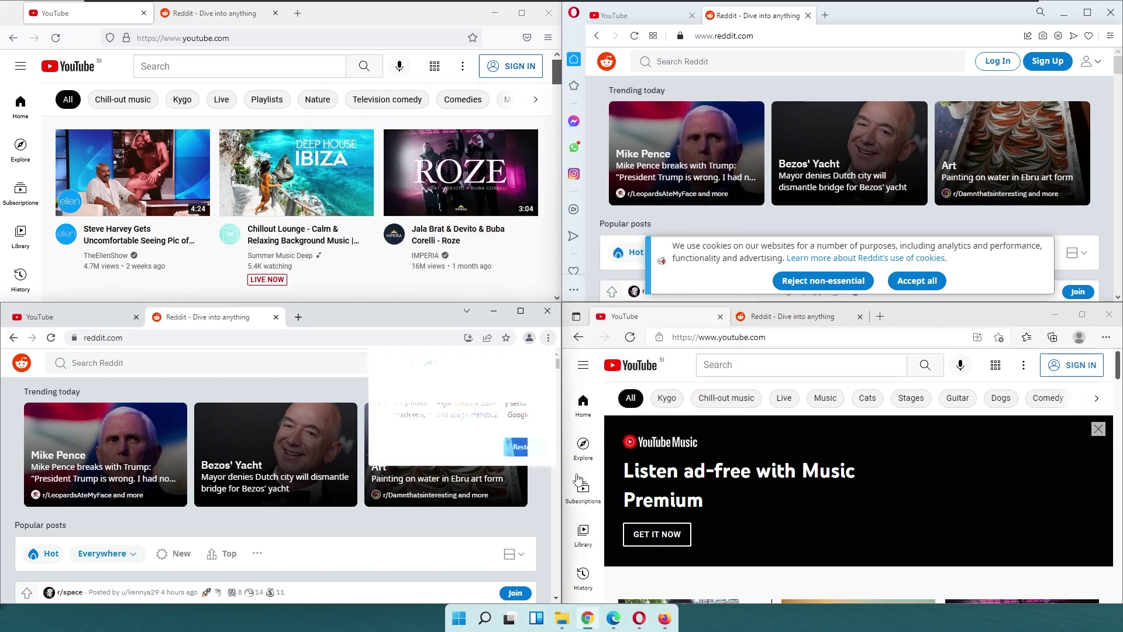
right_click(459, 617)
click(497, 475)
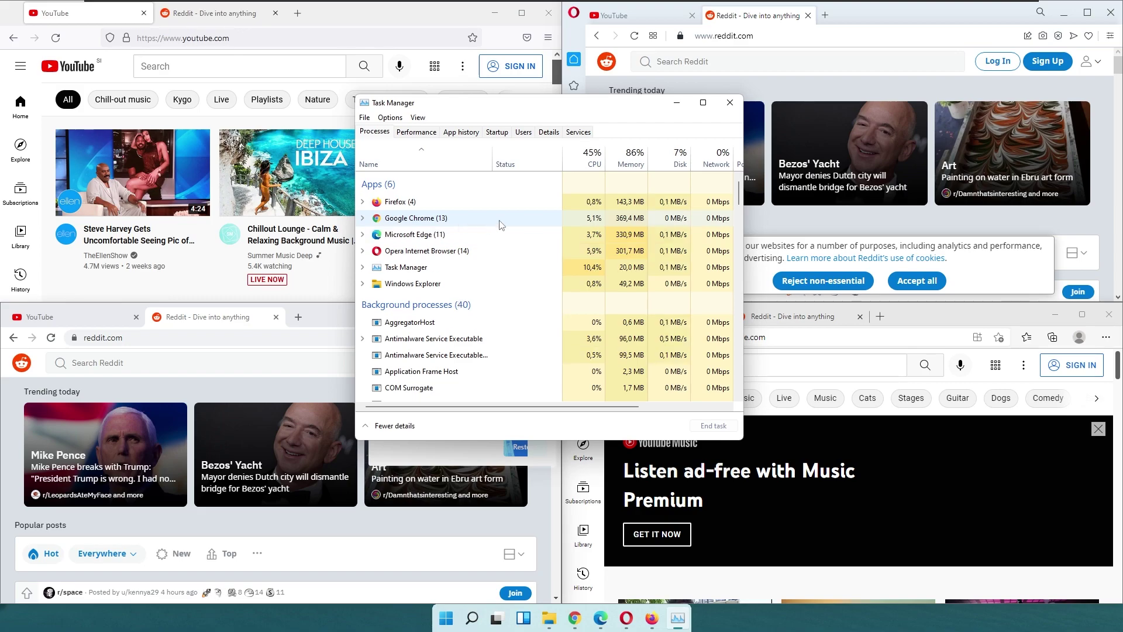
Compare the memory use of Firefox, Edge and Opera, then bring Firefox's window forward
click(503, 206)
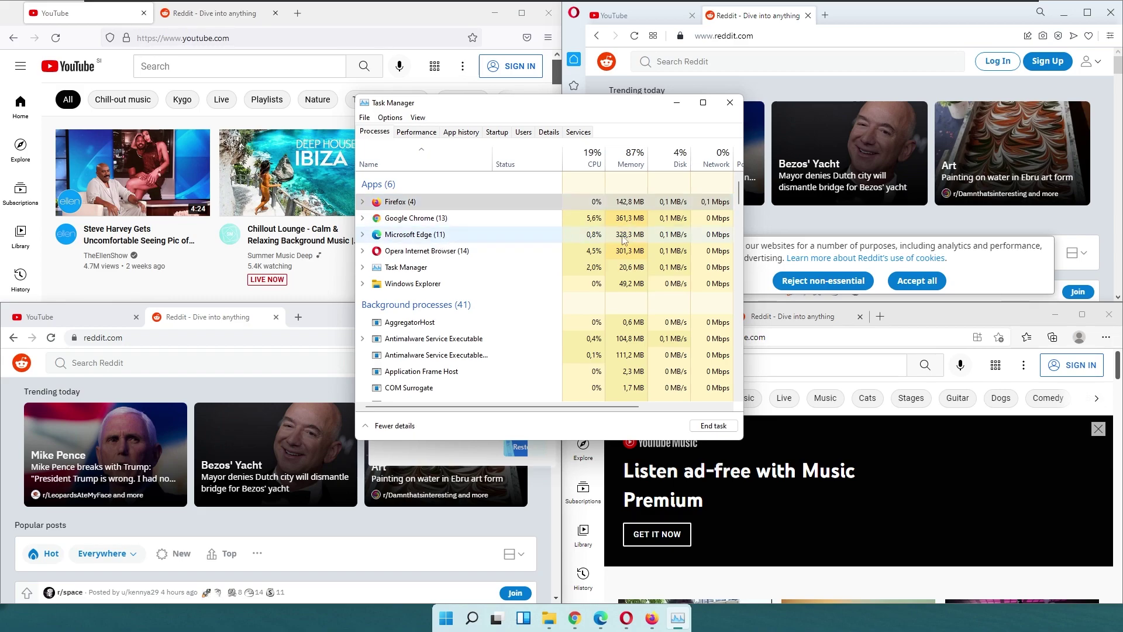
click(580, 234)
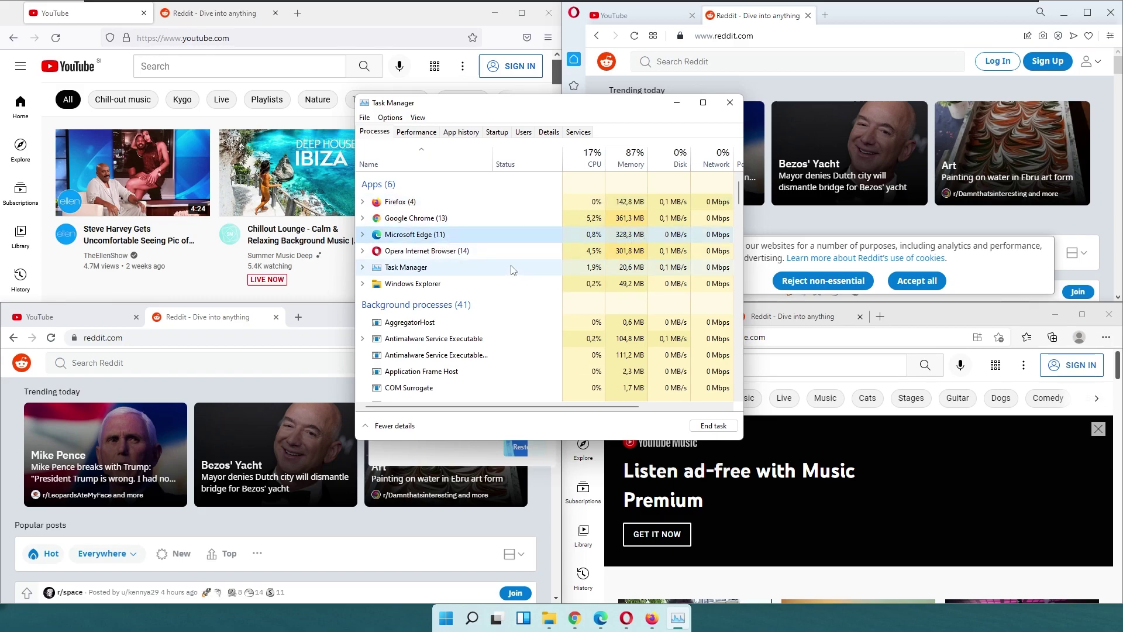
click(504, 252)
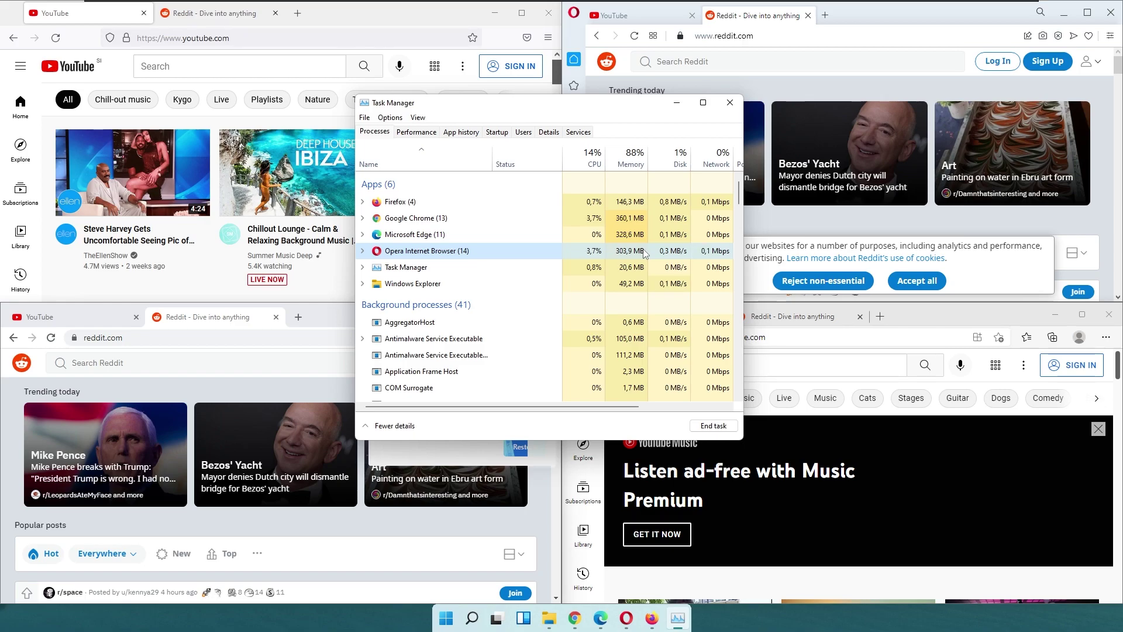
click(642, 206)
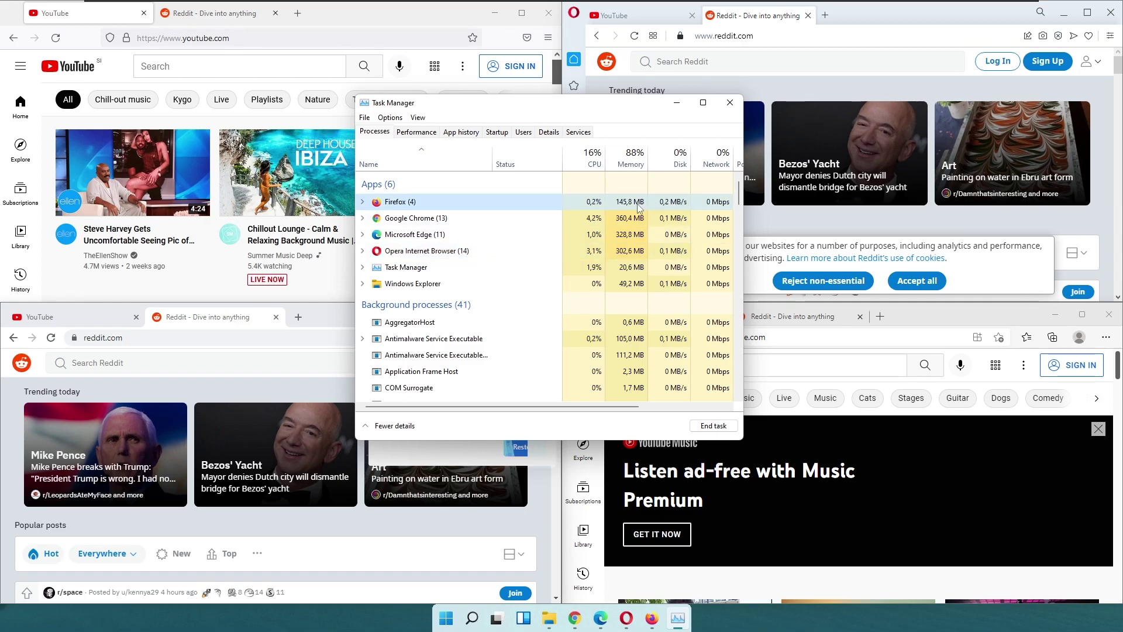
click(436, 17)
click(664, 116)
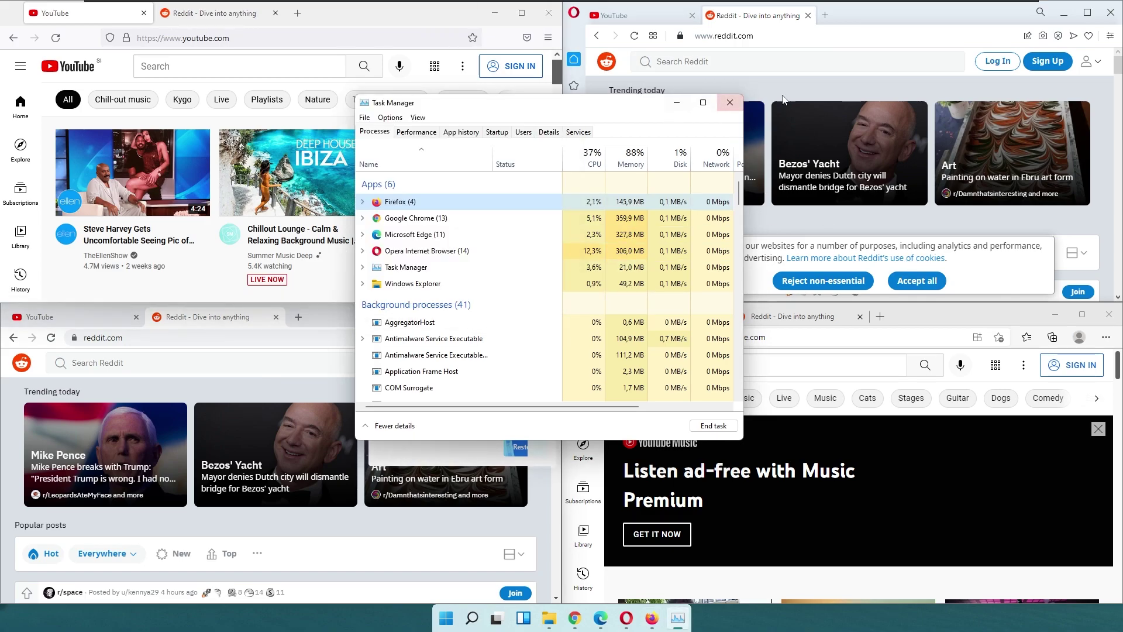
click(372, 24)
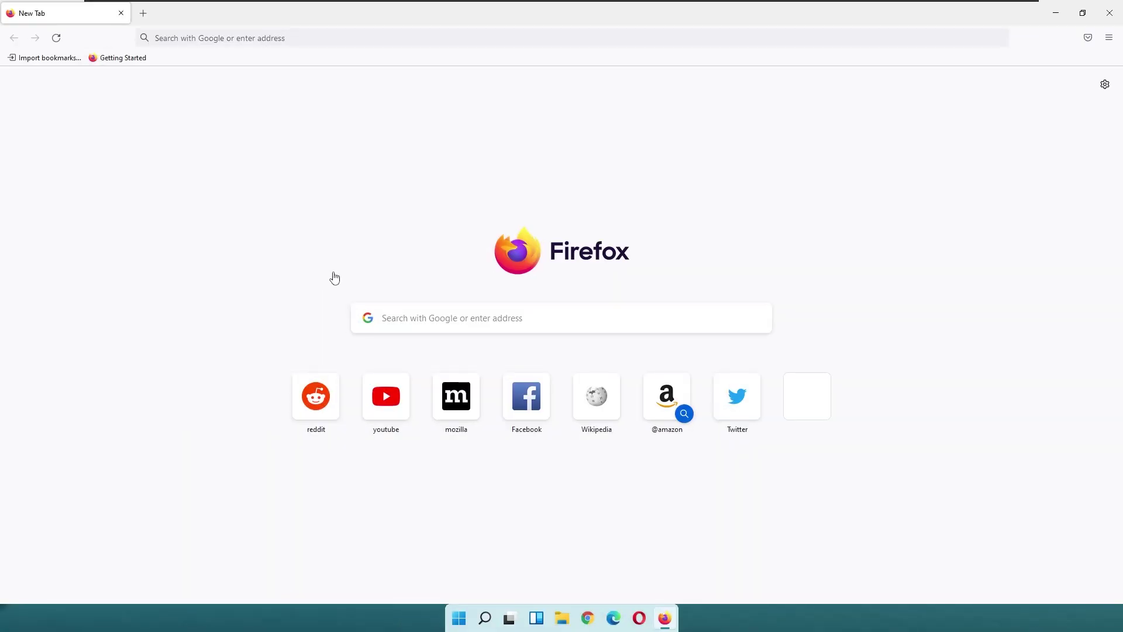
Open Settings from the main menu and scroll through the whole General section
click(1110, 39)
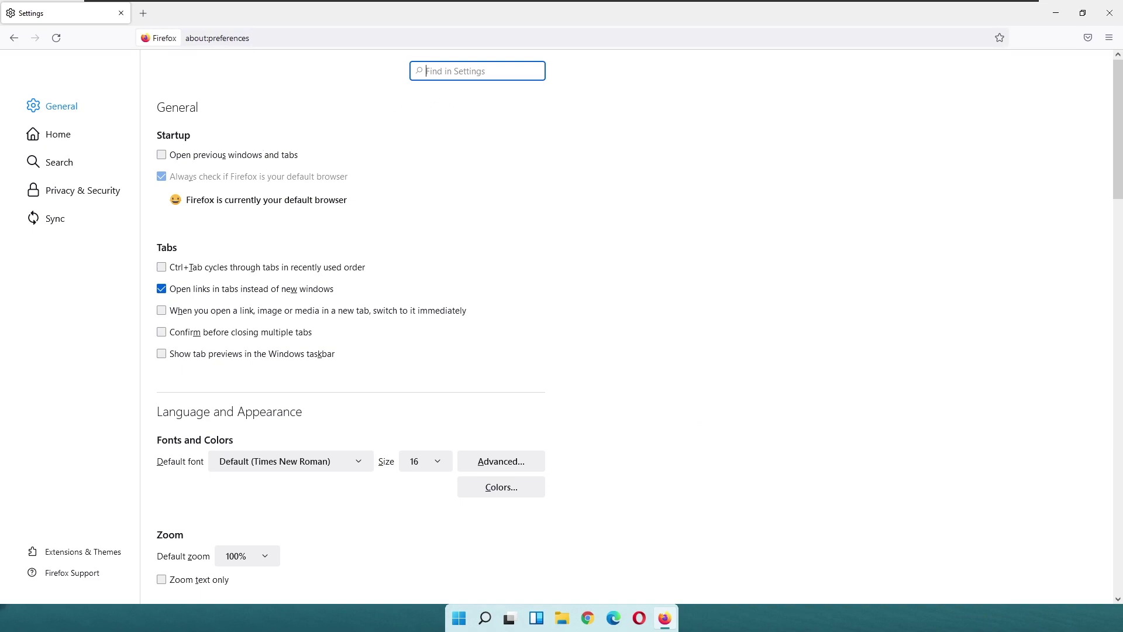
drag(157, 136, 202, 138)
scroll(276, 216, down, 2)
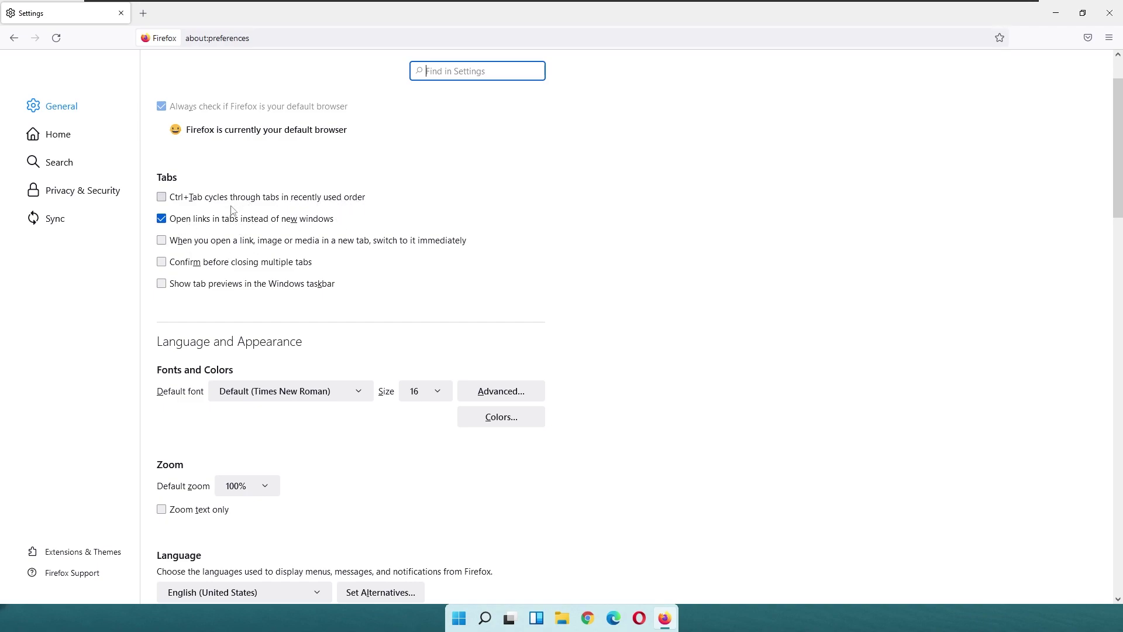
scroll(298, 217, down, 1)
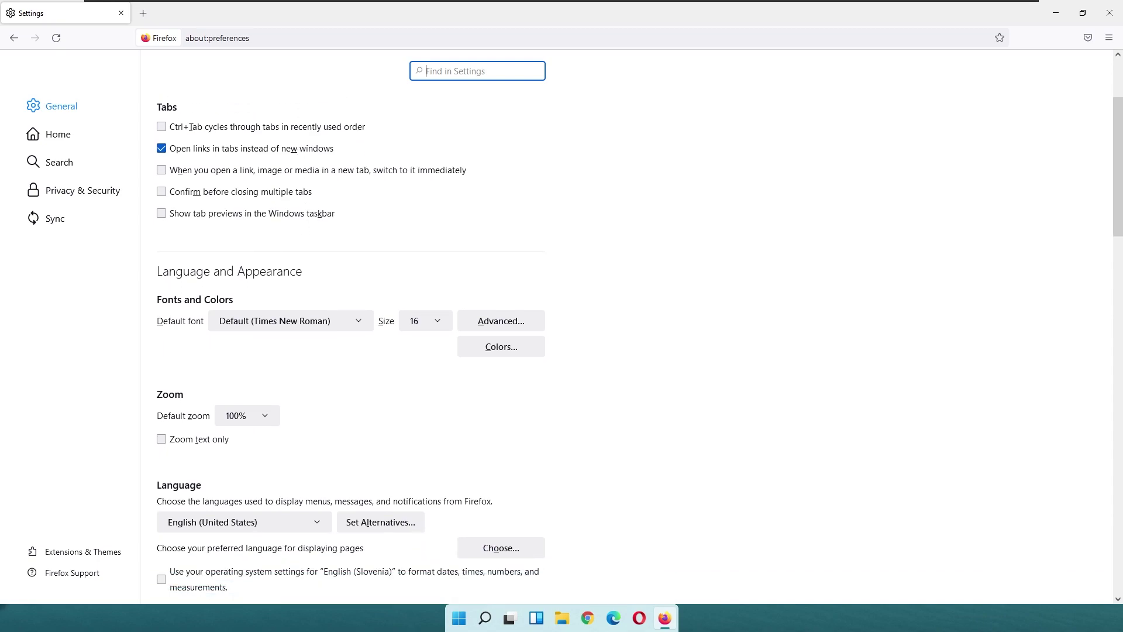
drag(158, 272, 290, 271)
click(333, 273)
scroll(346, 253, down, 2)
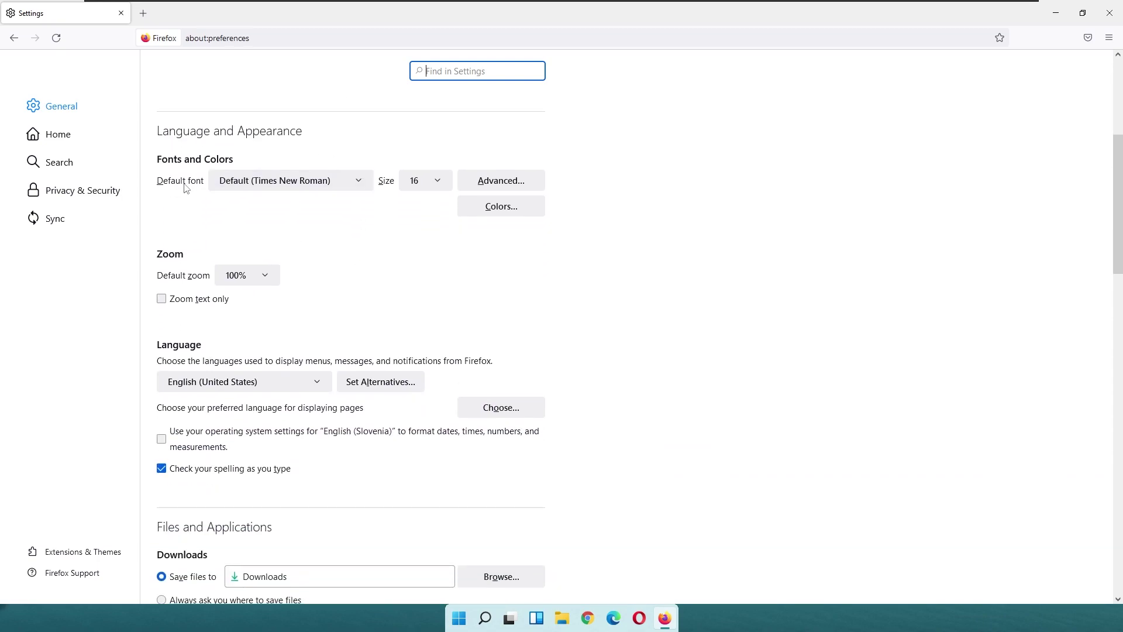
scroll(345, 216, down, 2)
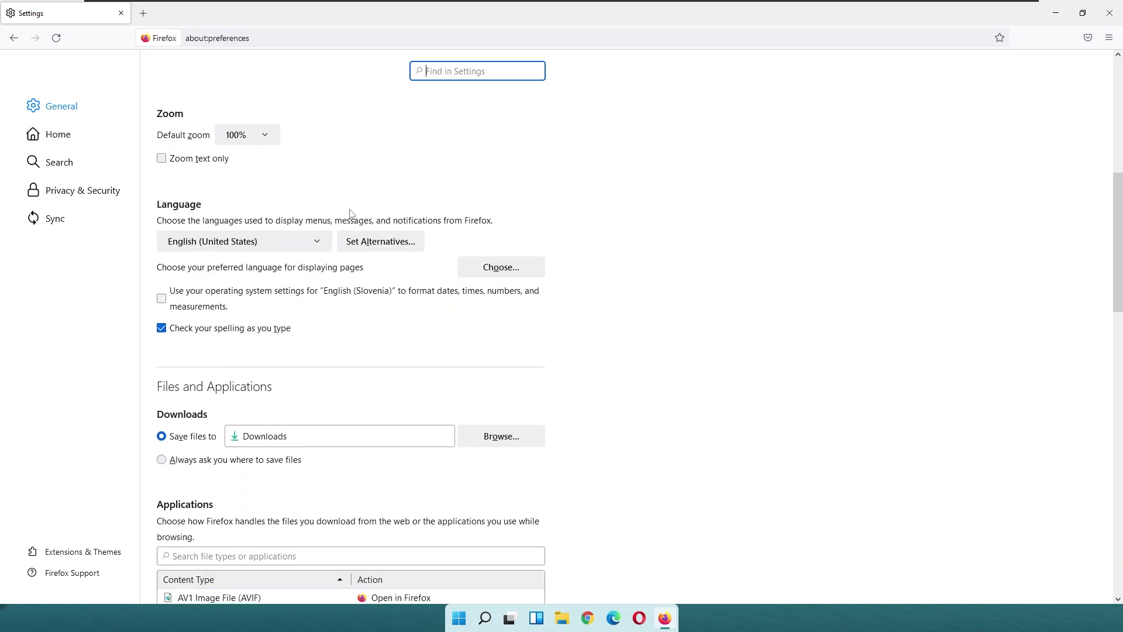
scroll(264, 277, down, 2)
scroll(248, 273, down, 1)
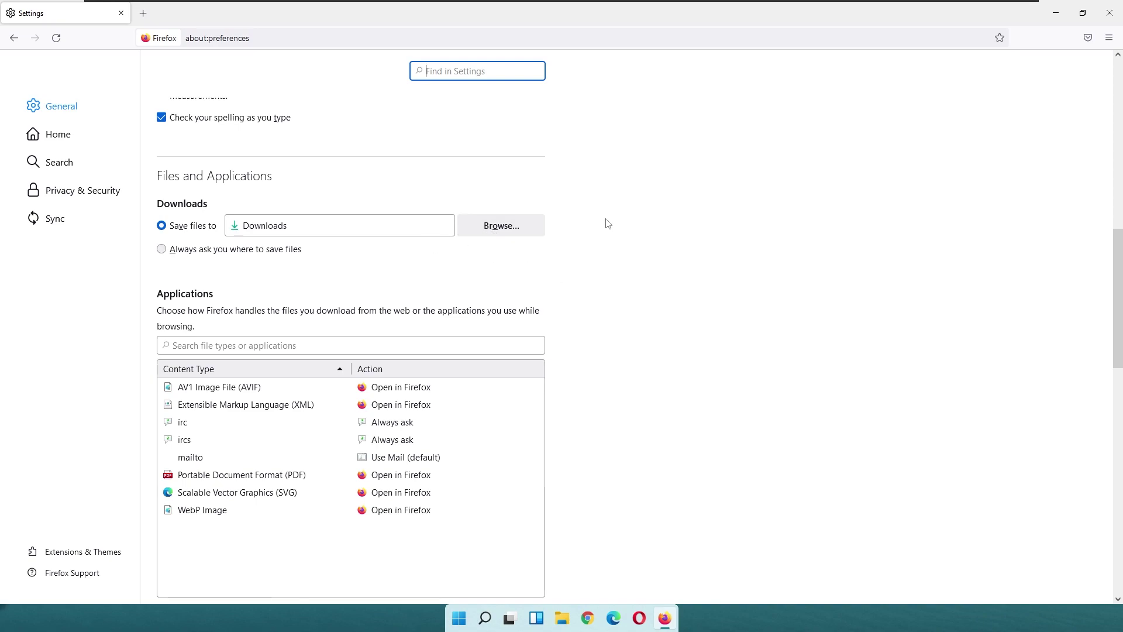
scroll(351, 351, down, 2)
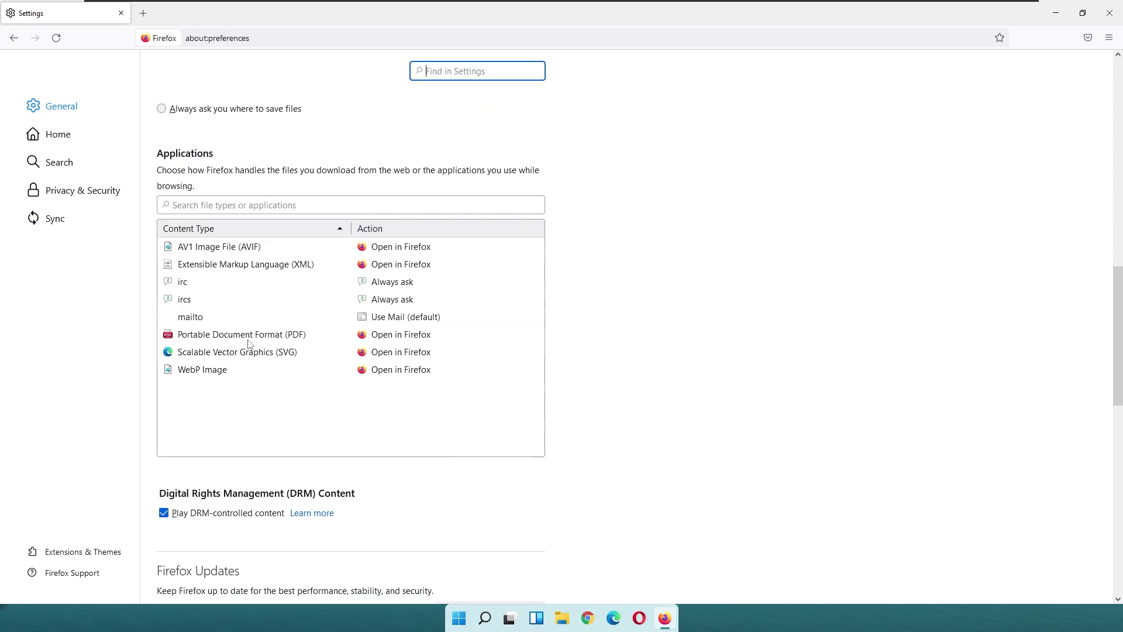
scroll(401, 418, down, 5)
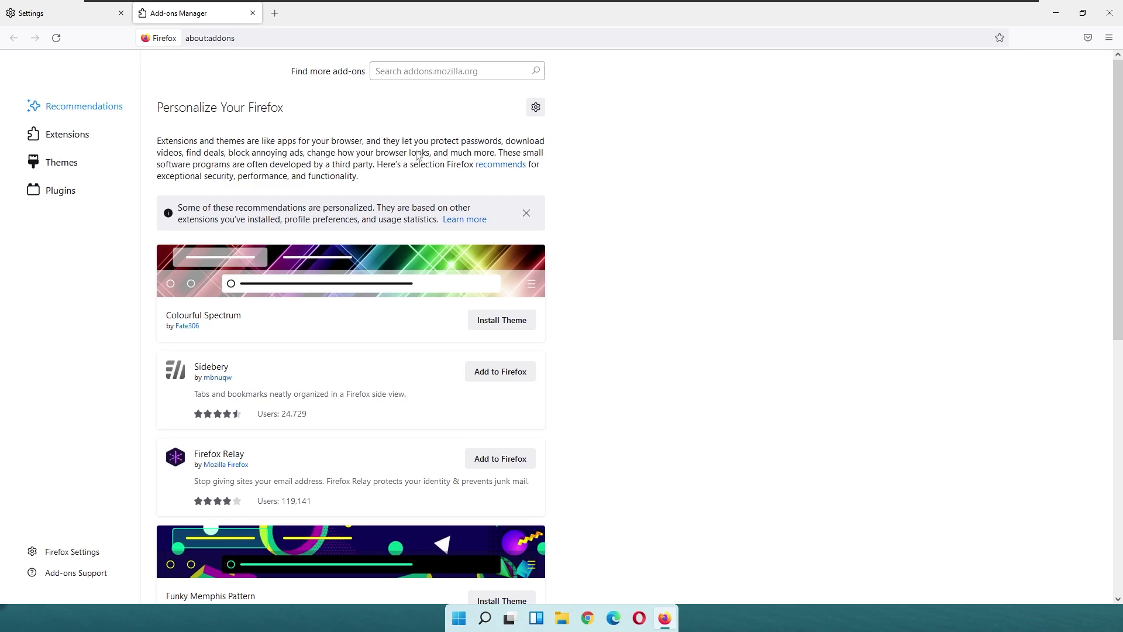
Browse the recommended extensions in the Add-ons Manager
click(99, 136)
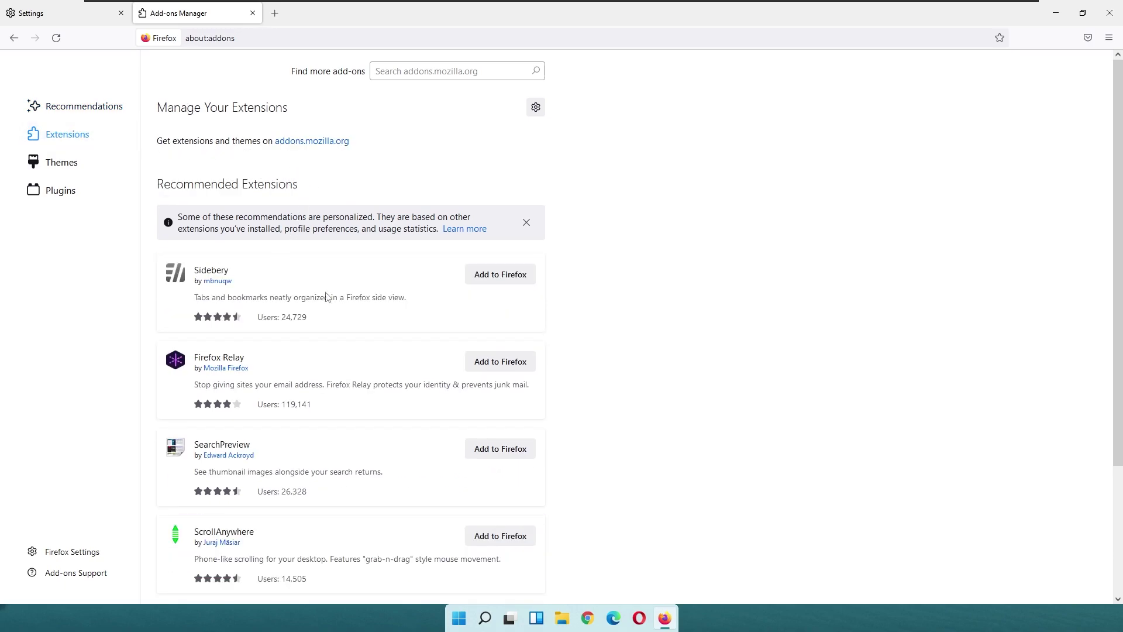
scroll(326, 297, down, 2)
scroll(357, 240, up, 2)
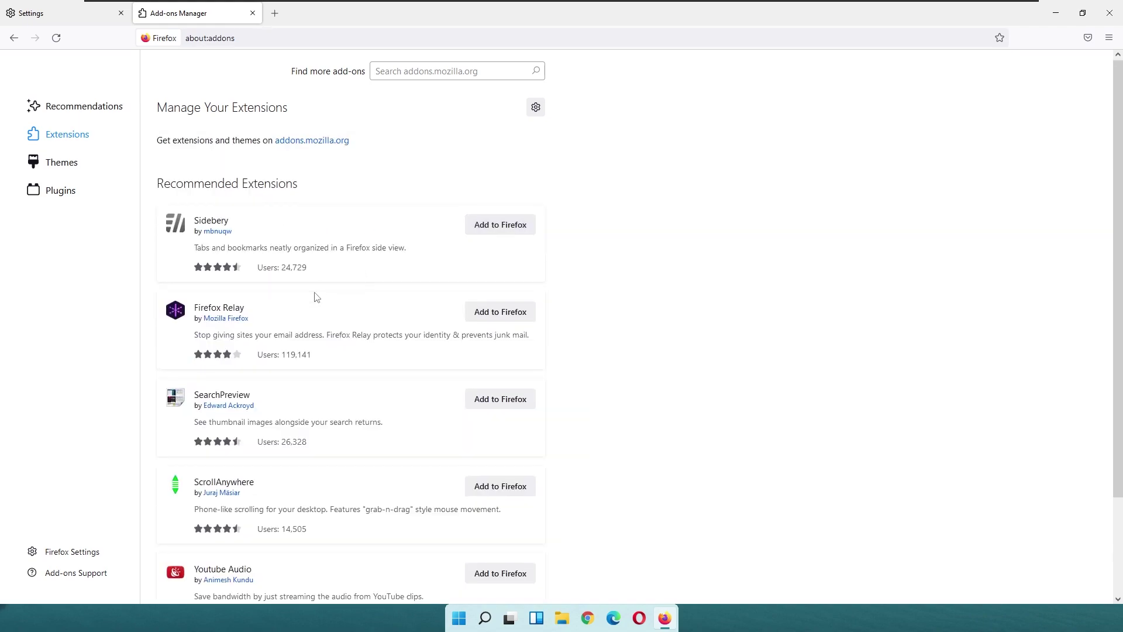
scroll(374, 310, down, 2)
scroll(494, 289, up, 2)
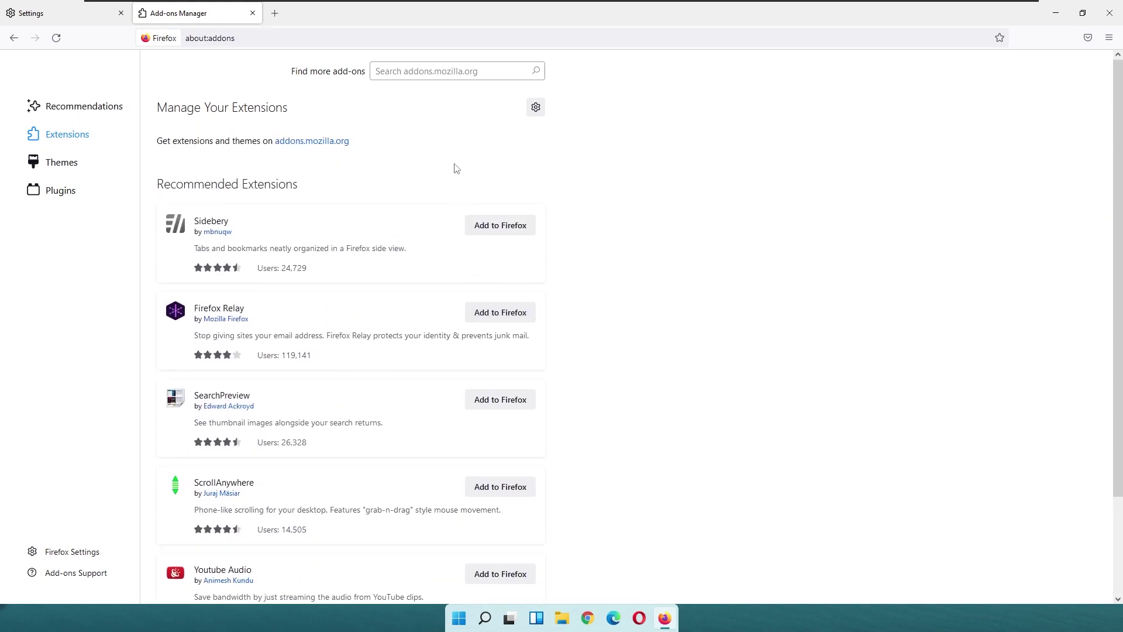
Show Themes, scroll to Colorways and open the Cheers — Balanced theme's details
click(117, 160)
scroll(351, 293, down, 3)
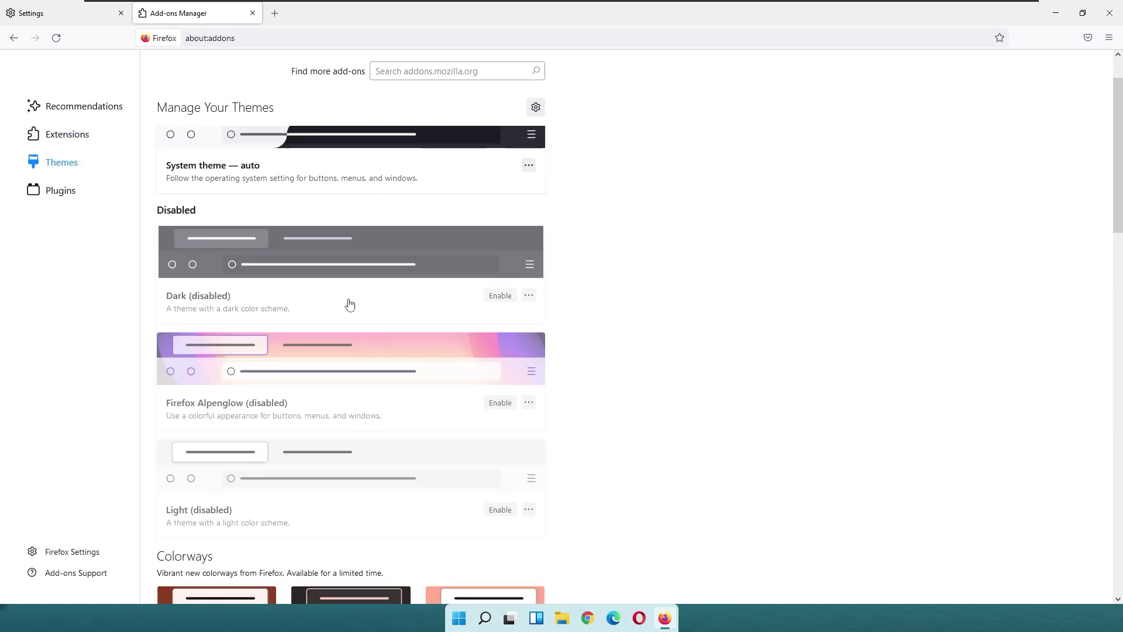
scroll(410, 263, down, 4)
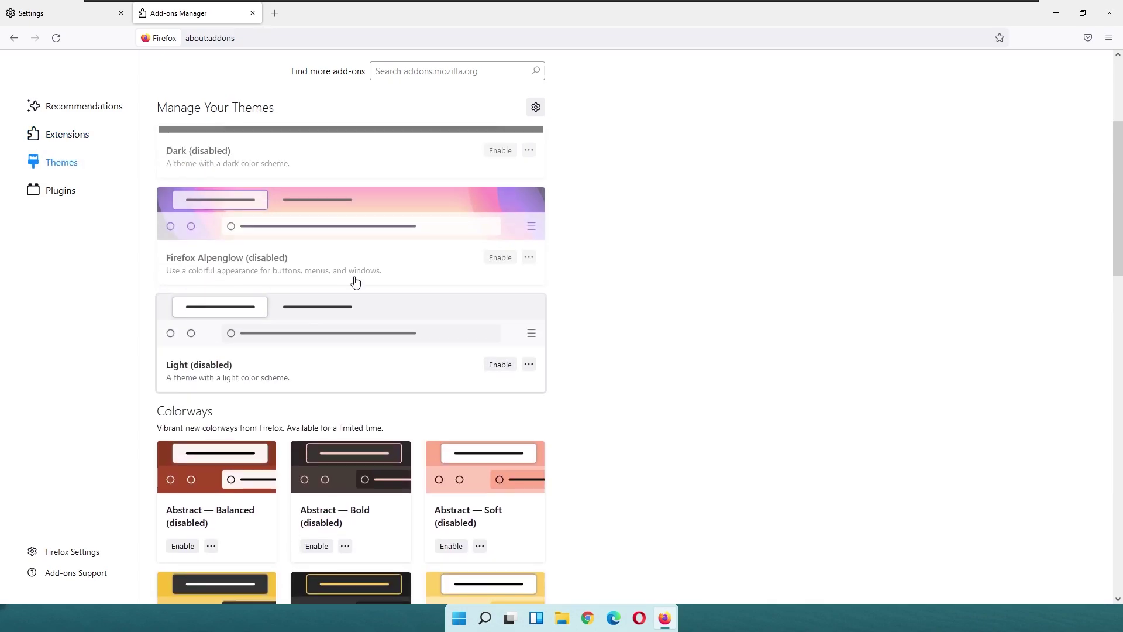
scroll(409, 364, down, 2)
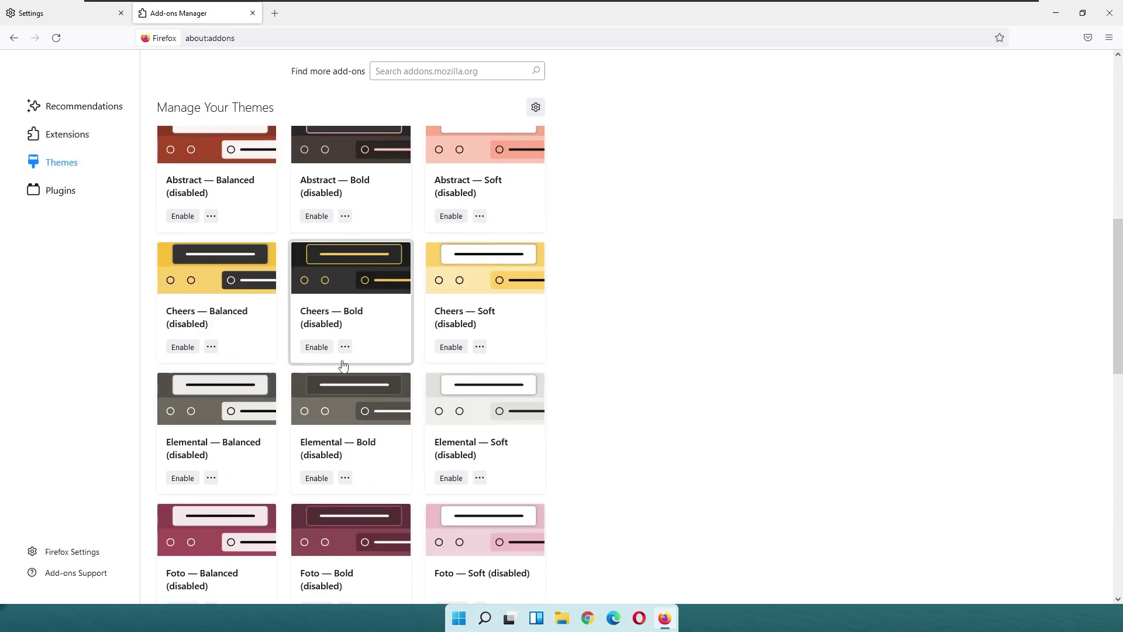
click(240, 292)
Enable the Cheers — Balanced theme, view installed plugins, then open Settings' Home section
click(518, 195)
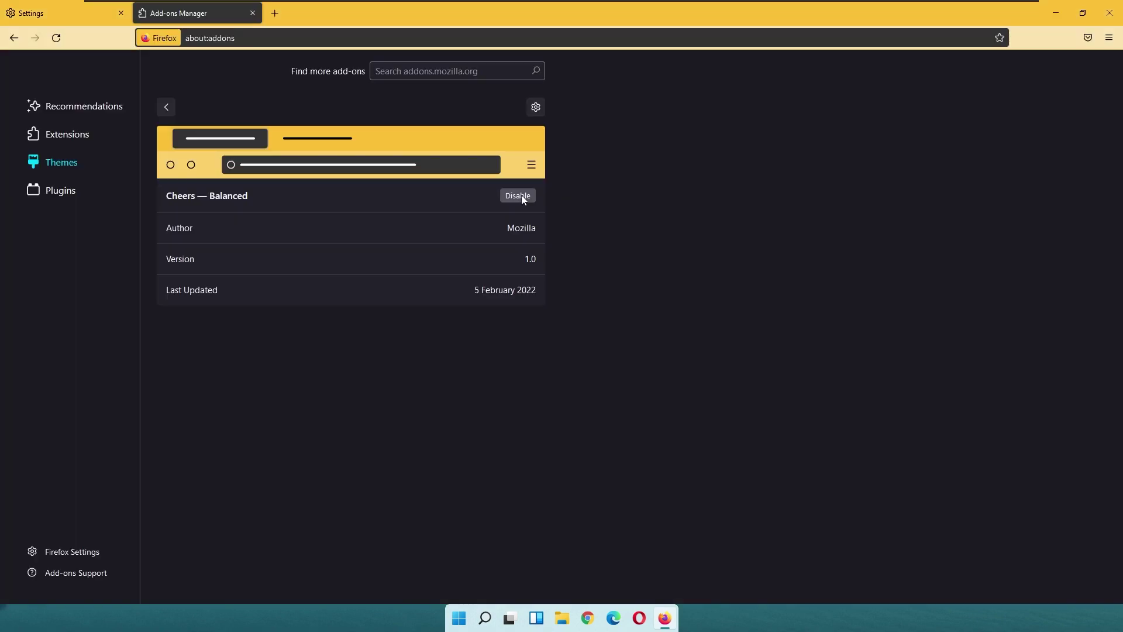
click(107, 14)
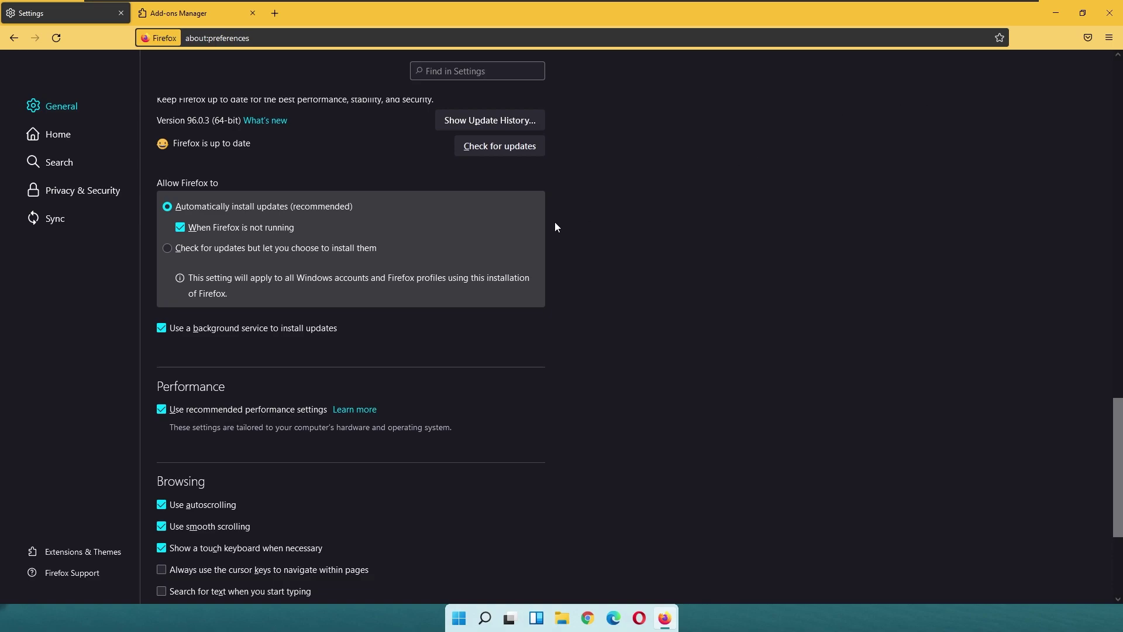
click(35, 554)
click(130, 201)
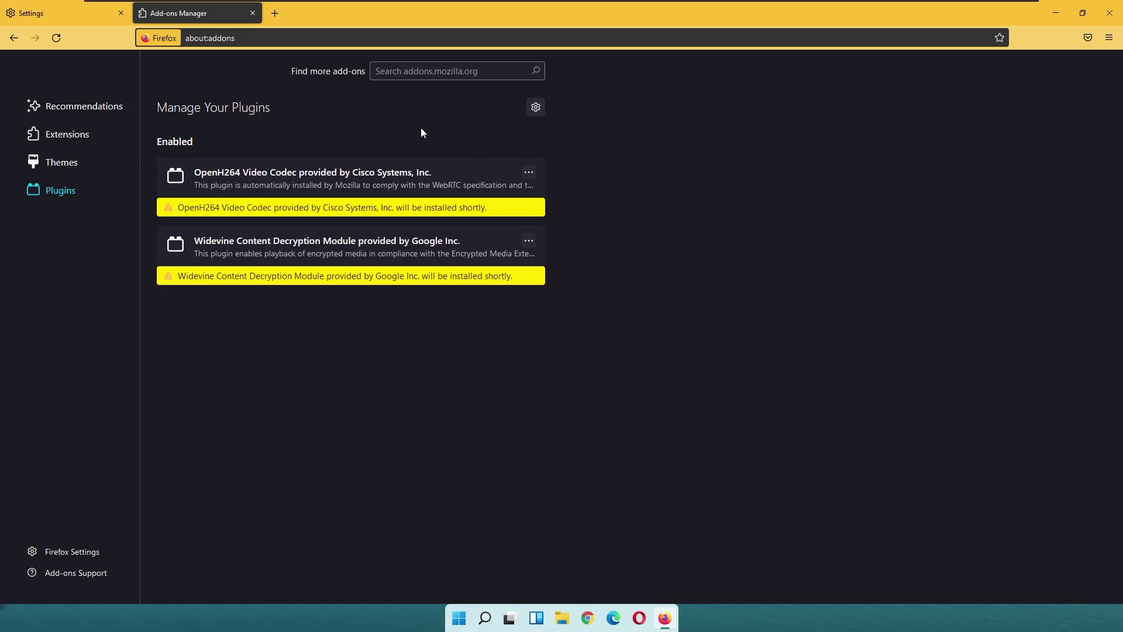
key(ctrl+shift+Tab)
click(117, 138)
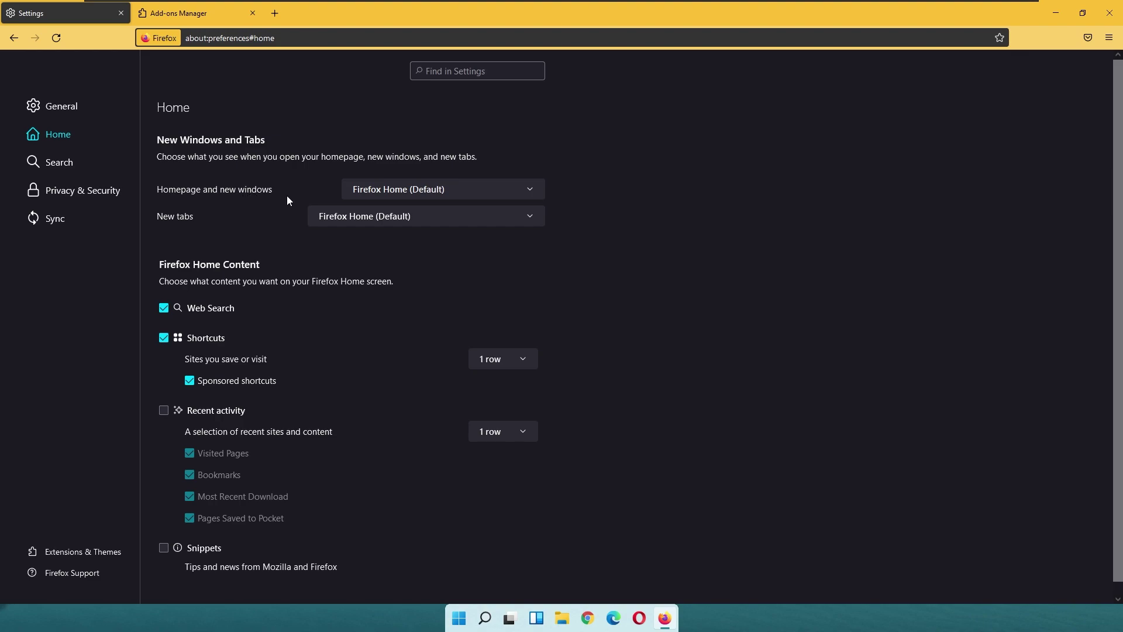
click(395, 190)
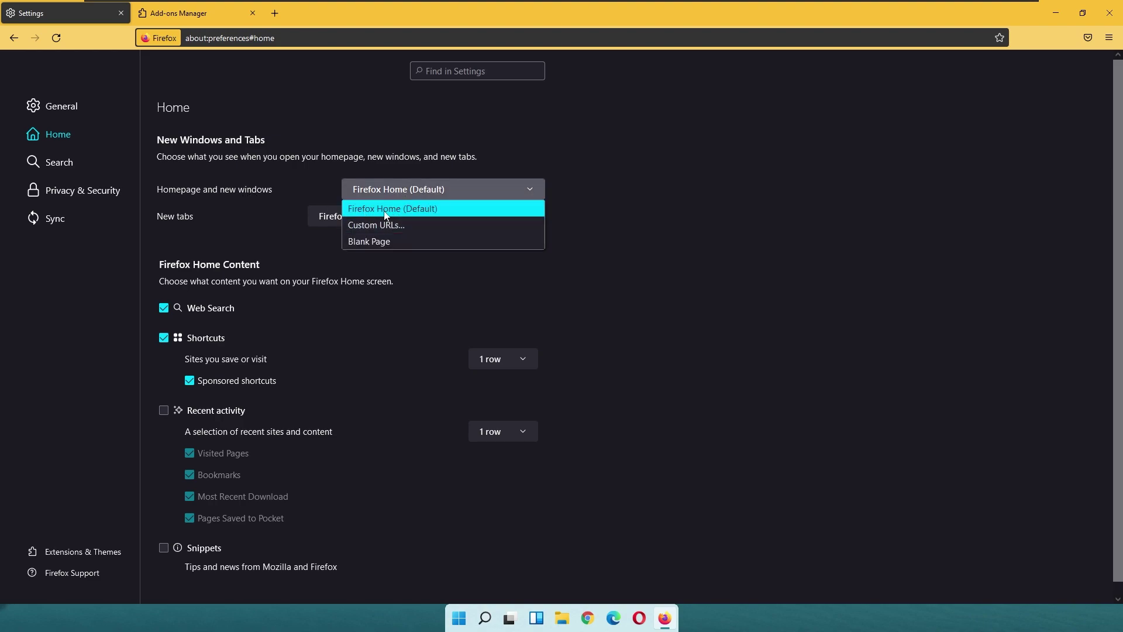
click(410, 210)
click(275, 13)
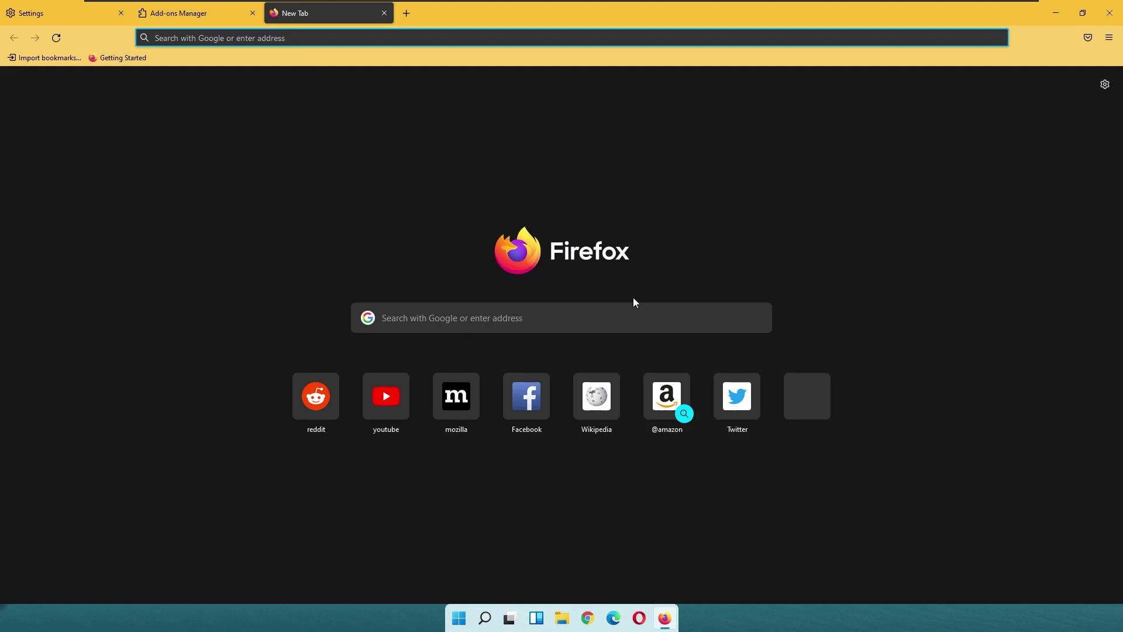
click(97, 14)
click(344, 217)
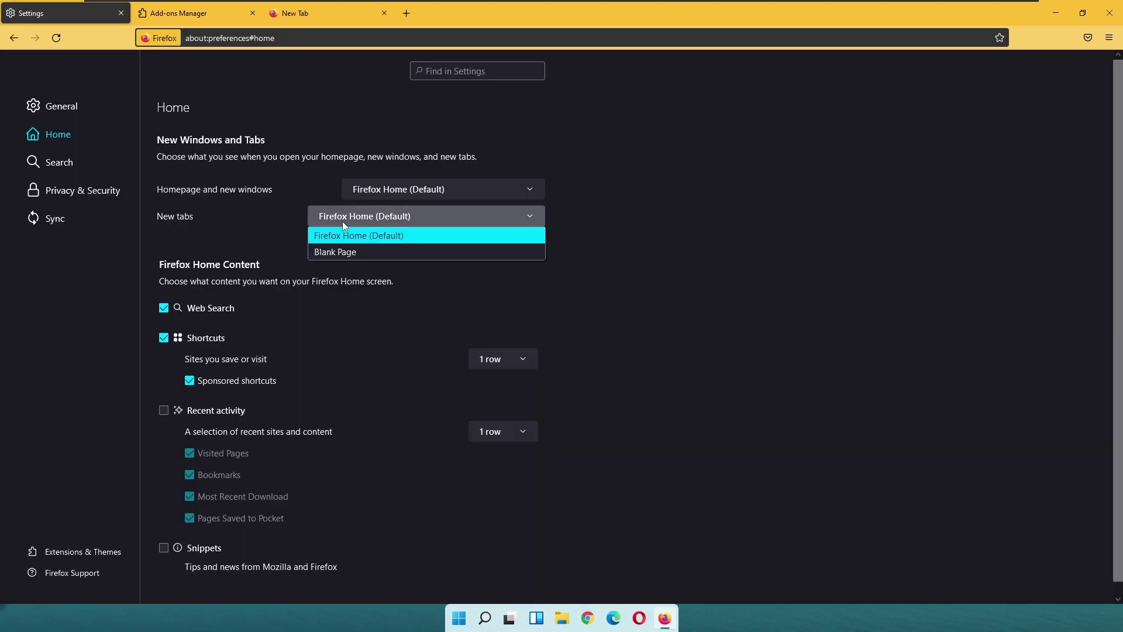
click(628, 243)
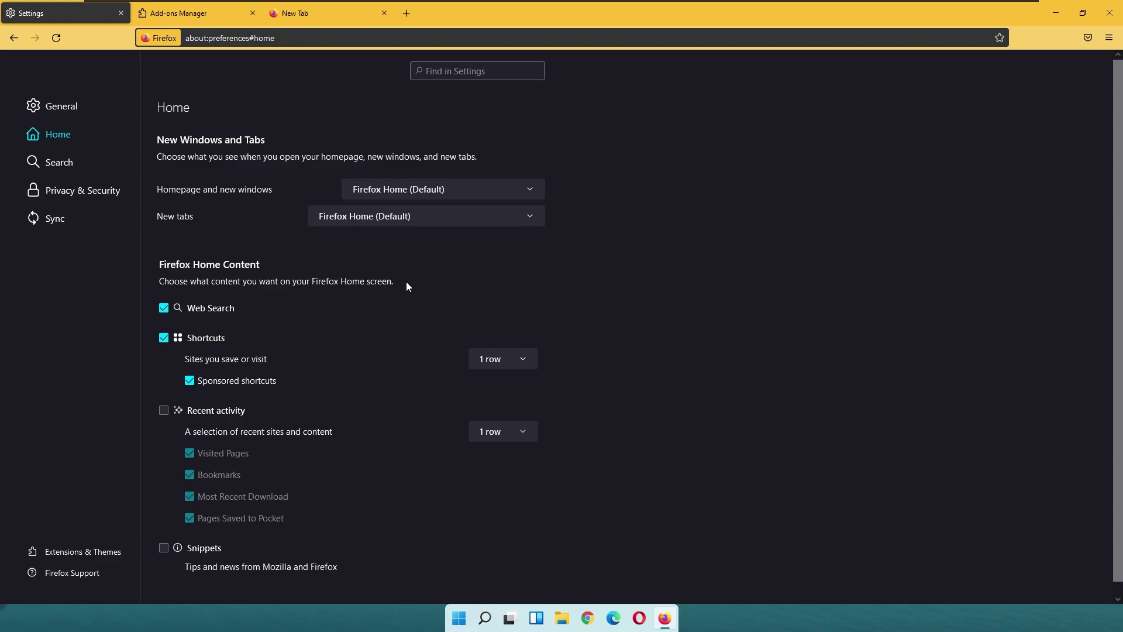